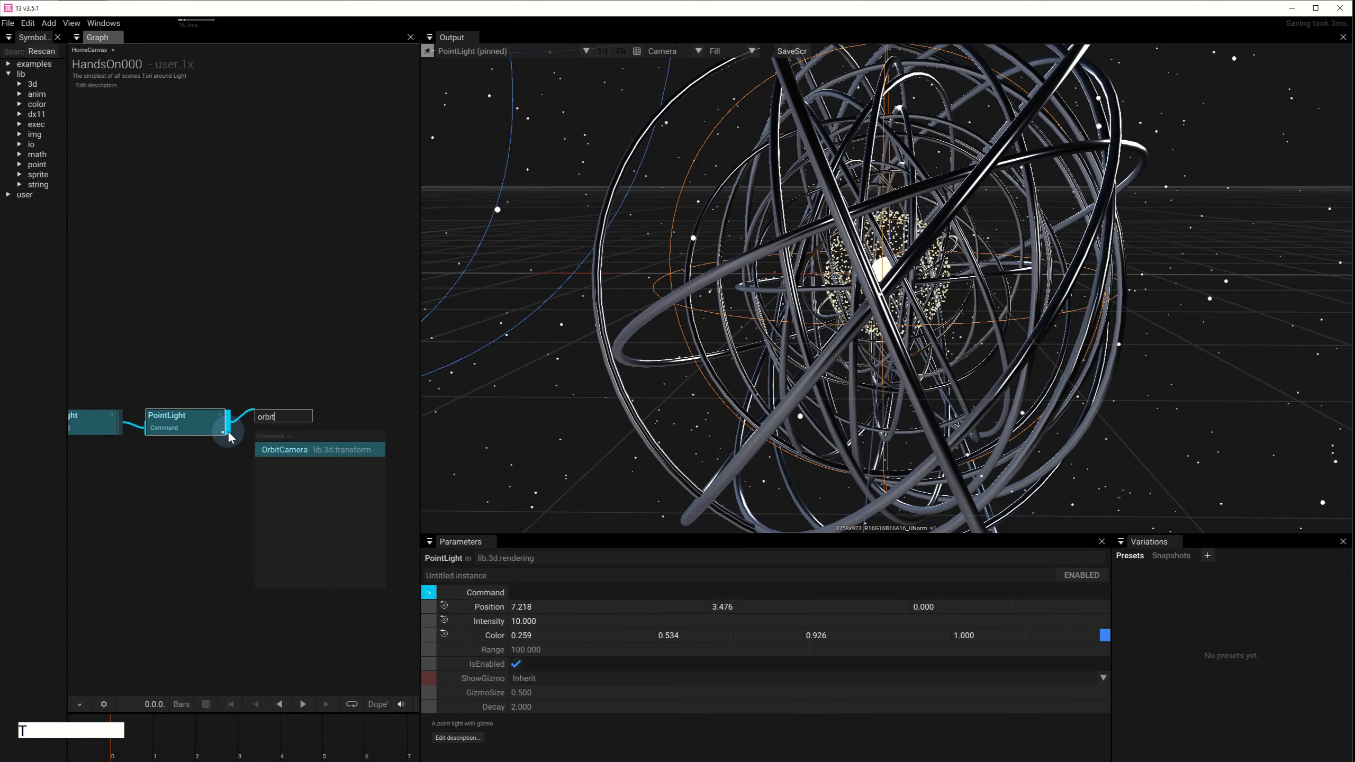
Step: Append an OrbitCamera to the PointLight as the pinned output node, with its Radius set to 4.1
{"action": "key", "text": "Return"}
{"action": "left_click", "coordinate": [432, 54]}
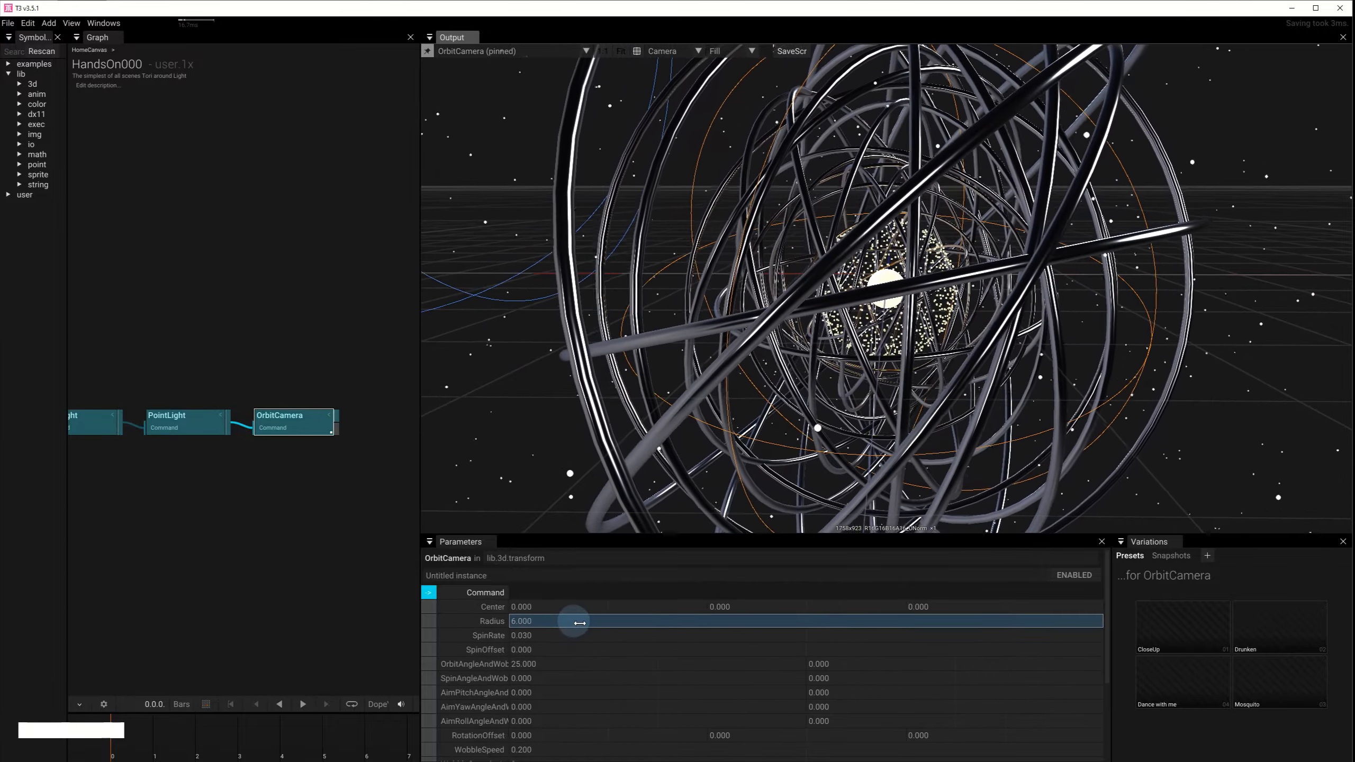
{"action": "left_click_drag", "start_coordinate": [571, 621], "coordinate": [580, 623]}
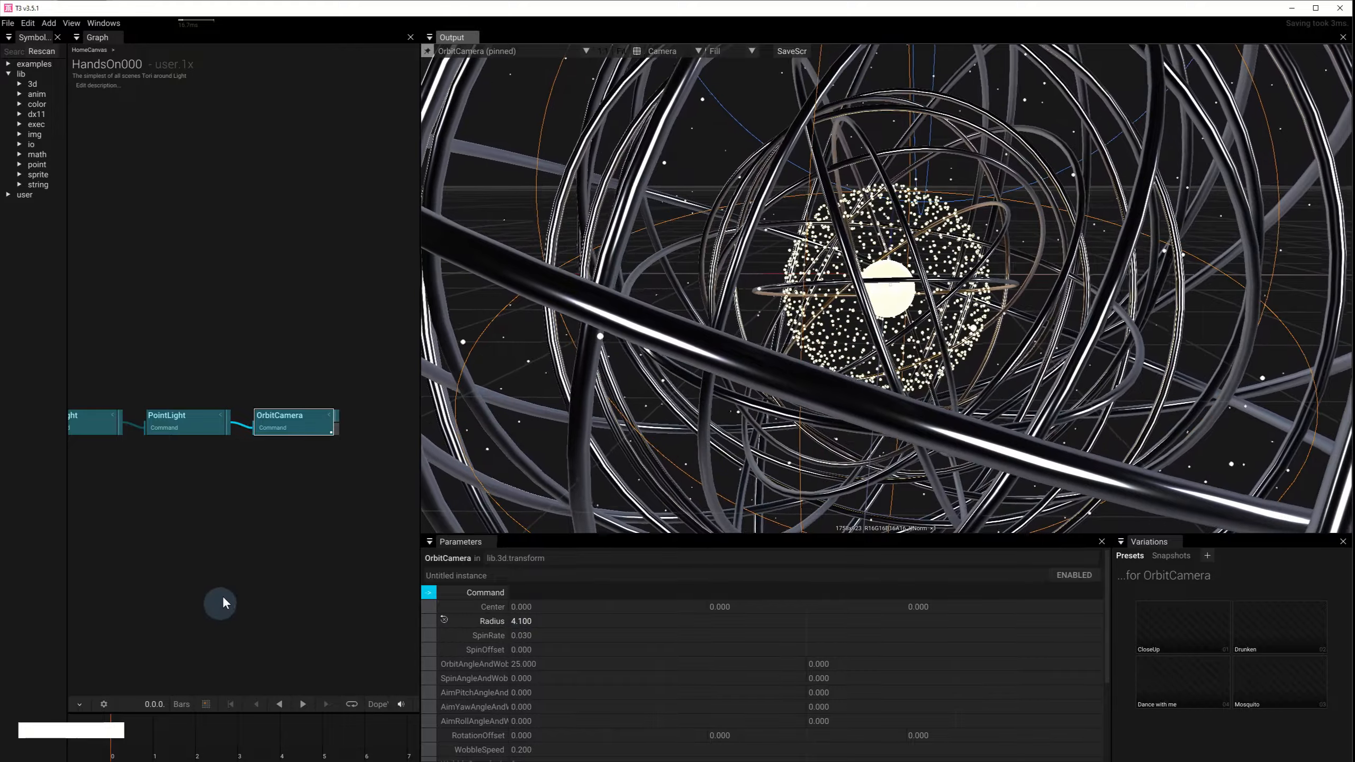
Step: Append a RenderTarget to the OrbitCamera, followed by a DepthOfField effect fed by the RenderTarget's texture
{"action": "scroll", "coordinate": [159, 555], "scroll_direction": "right", "scroll_amount": 3}
{"action": "left_click_drag", "start_coordinate": [192, 423], "coordinate": [216, 415]}
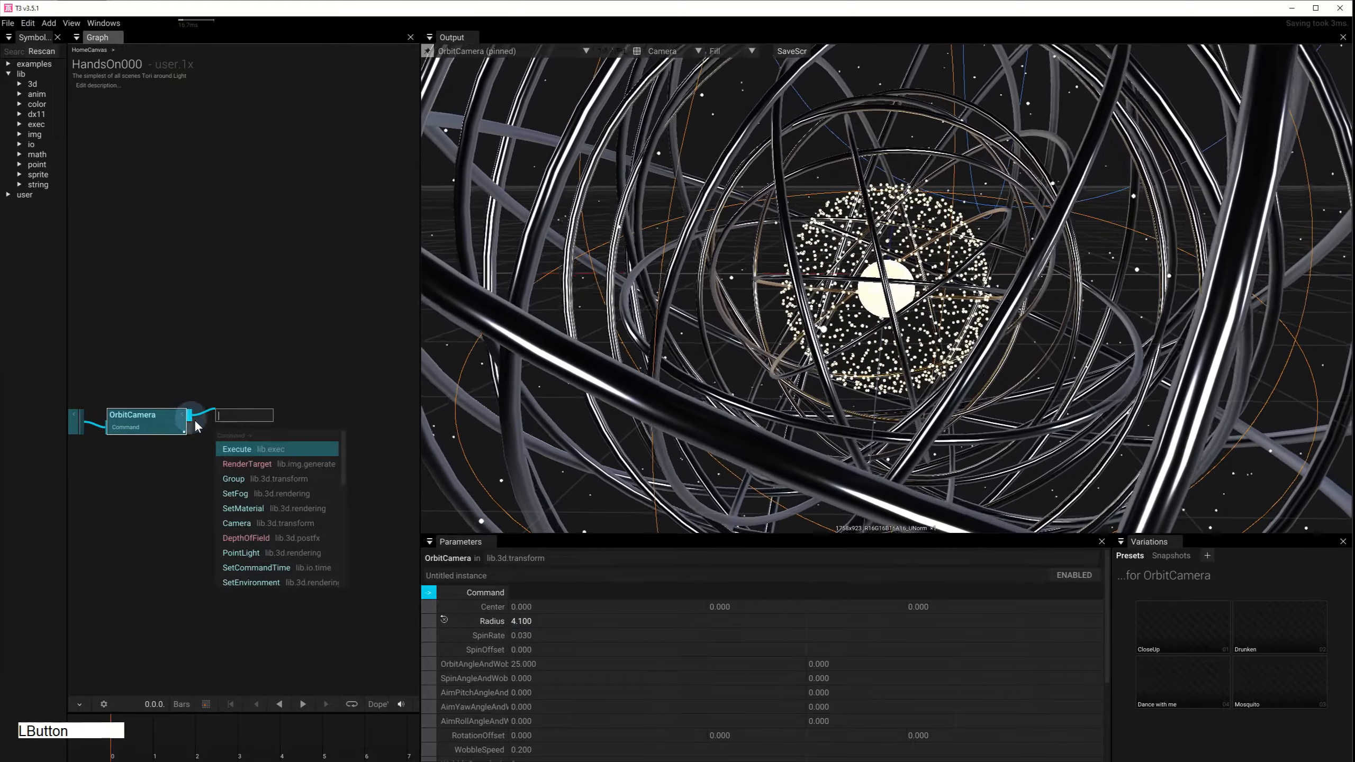
{"action": "left_click", "coordinate": [282, 460]}
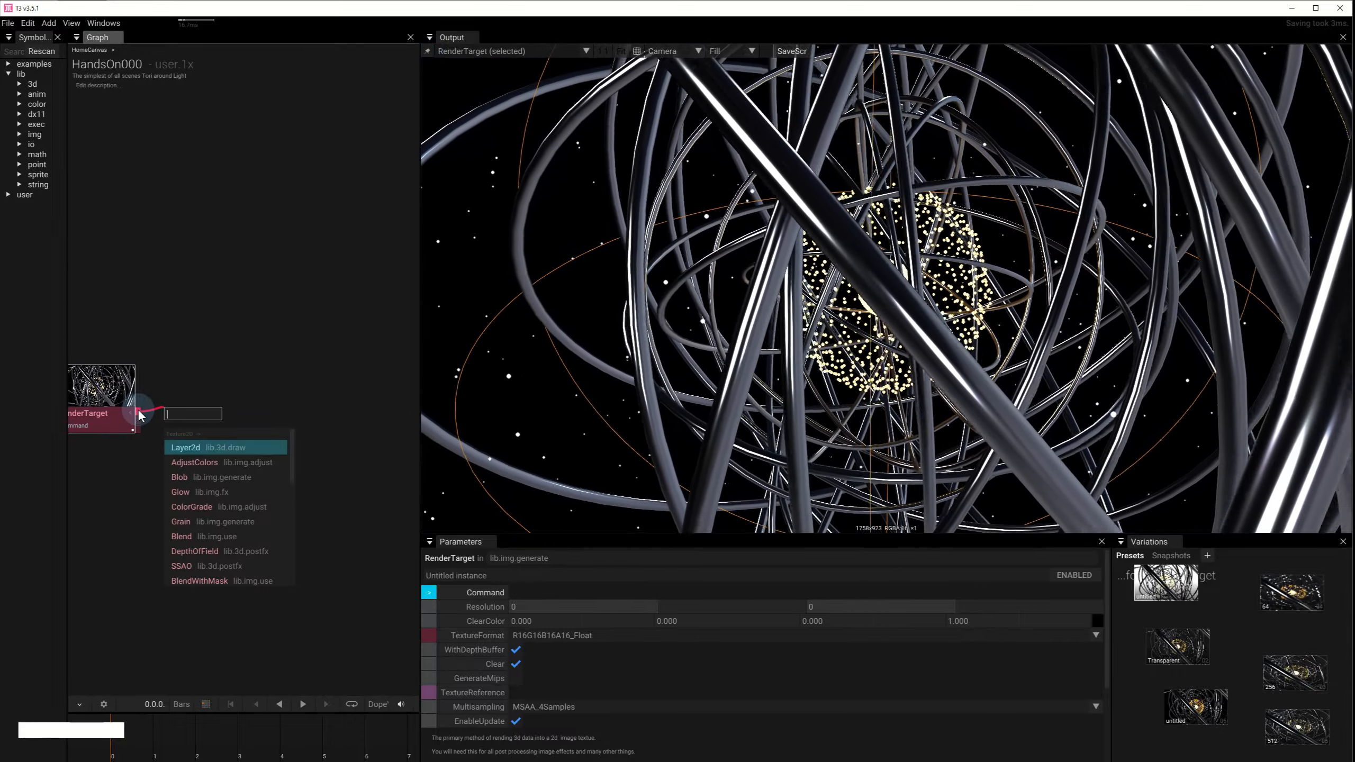
{"action": "left_click", "coordinate": [207, 447]}
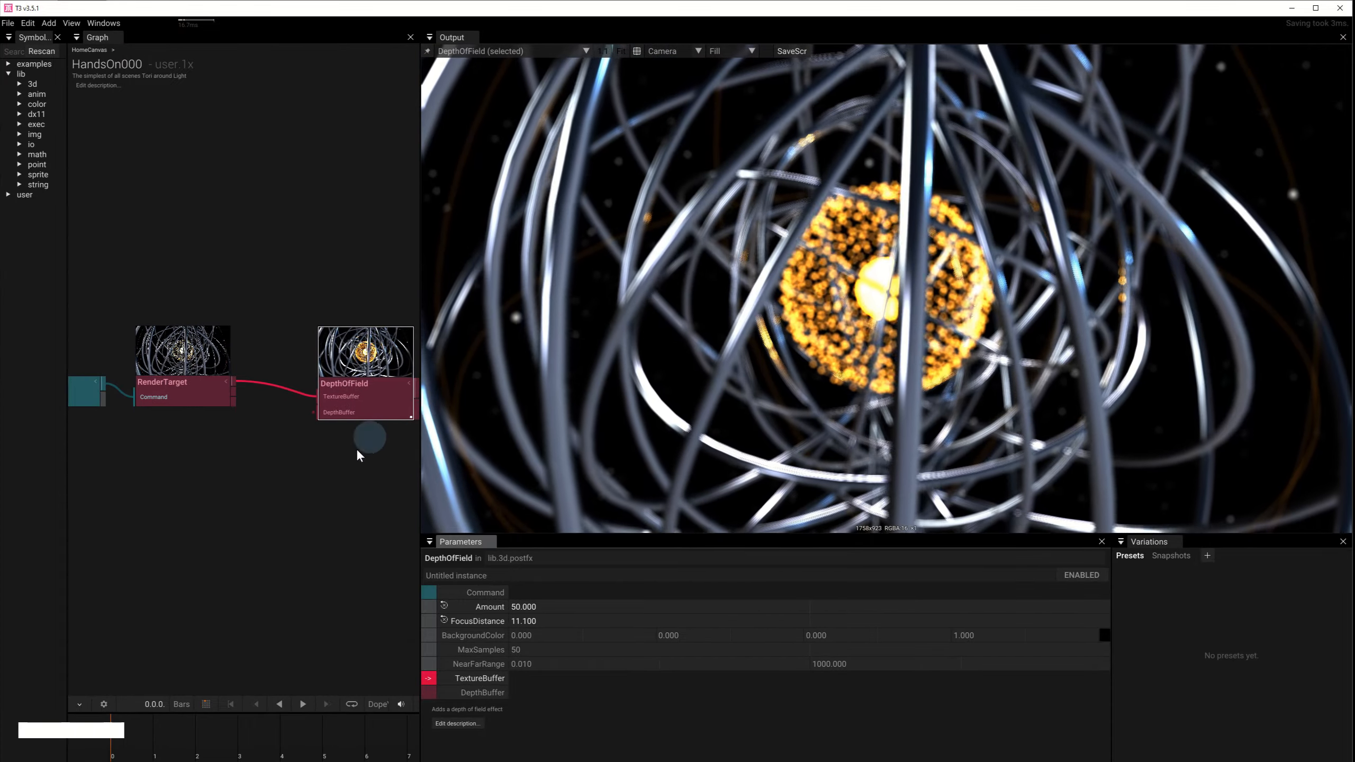
{"action": "left_click_drag", "start_coordinate": [368, 438], "coordinate": [130, 467]}
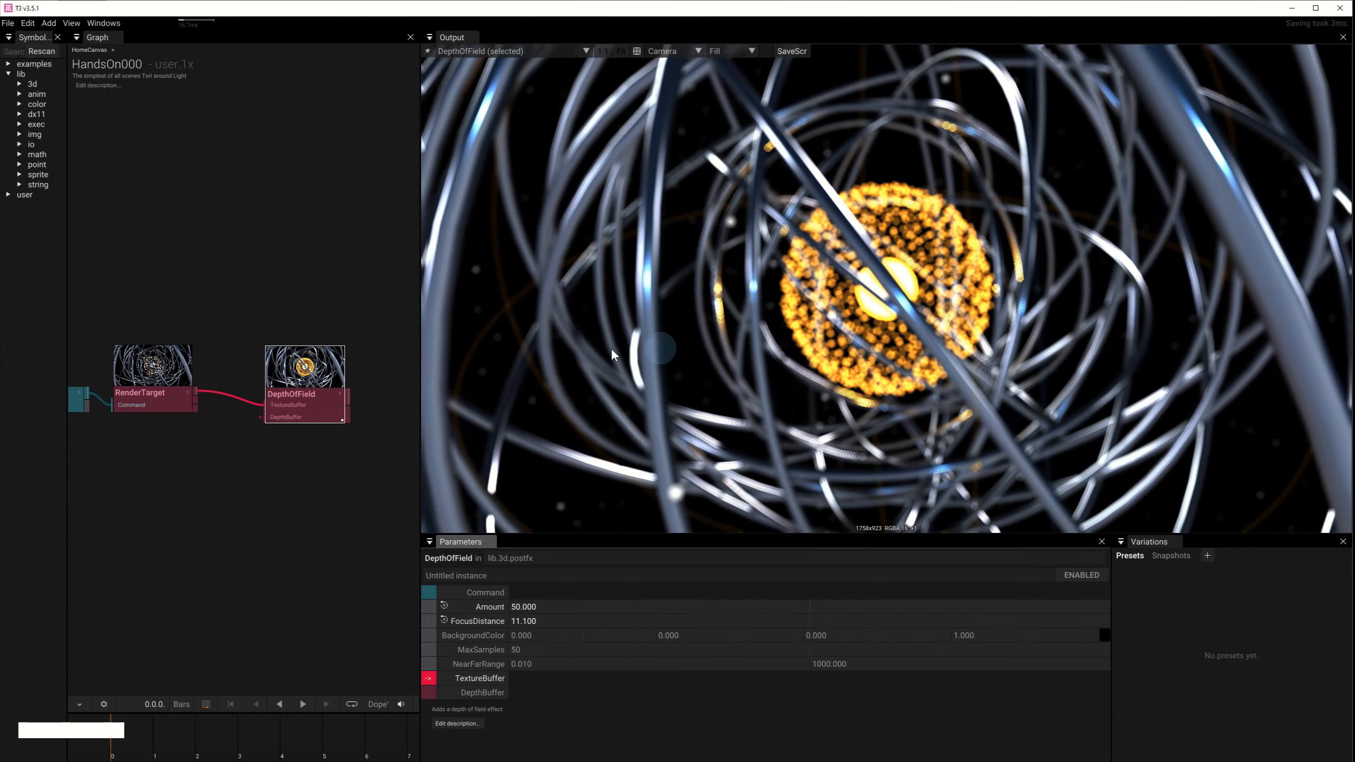
Step: Pin the DepthOfField node as the output shown while other nodes are being edited
{"action": "left_click_drag", "start_coordinate": [235, 424], "coordinate": [314, 385]}
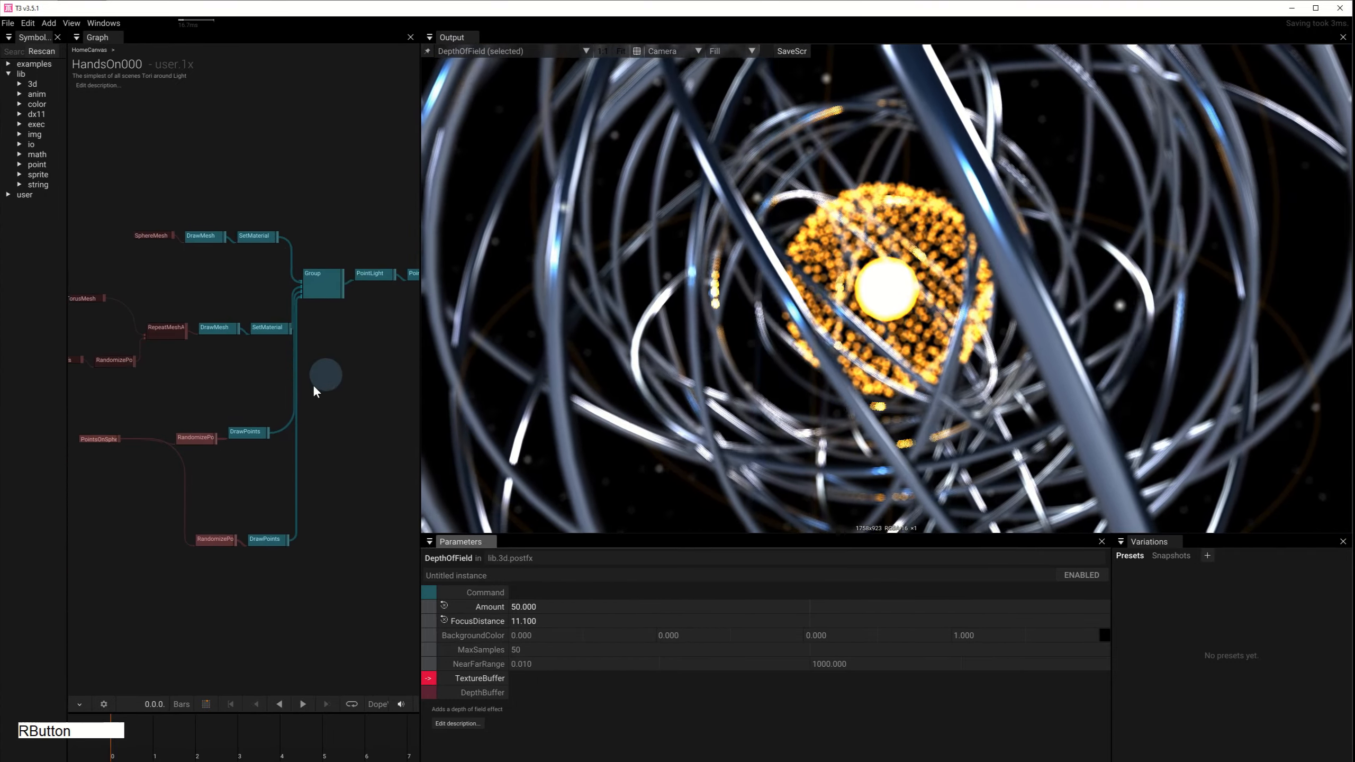
{"action": "left_click", "coordinate": [271, 325]}
{"action": "left_click_drag", "start_coordinate": [169, 410], "coordinate": [262, 402]}
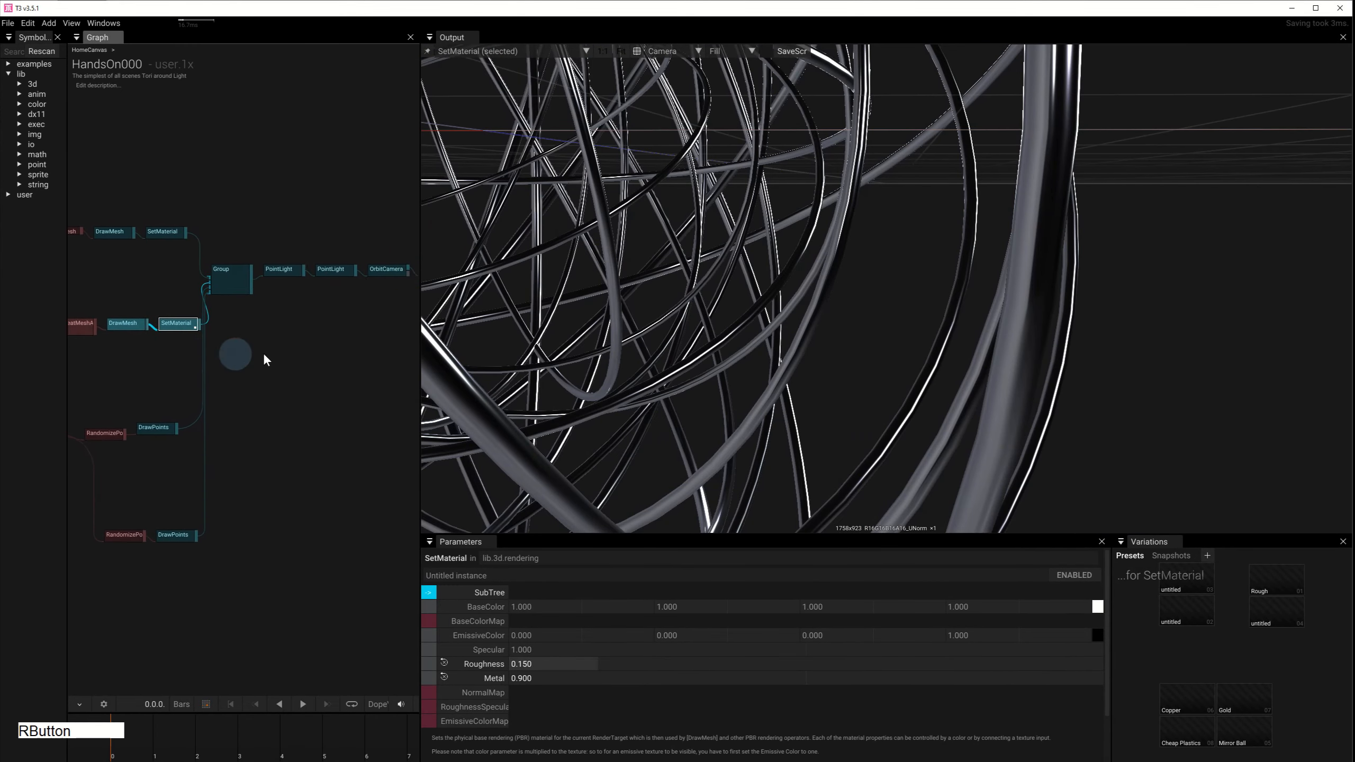
{"action": "left_click_drag", "start_coordinate": [297, 349], "coordinate": [223, 214]}
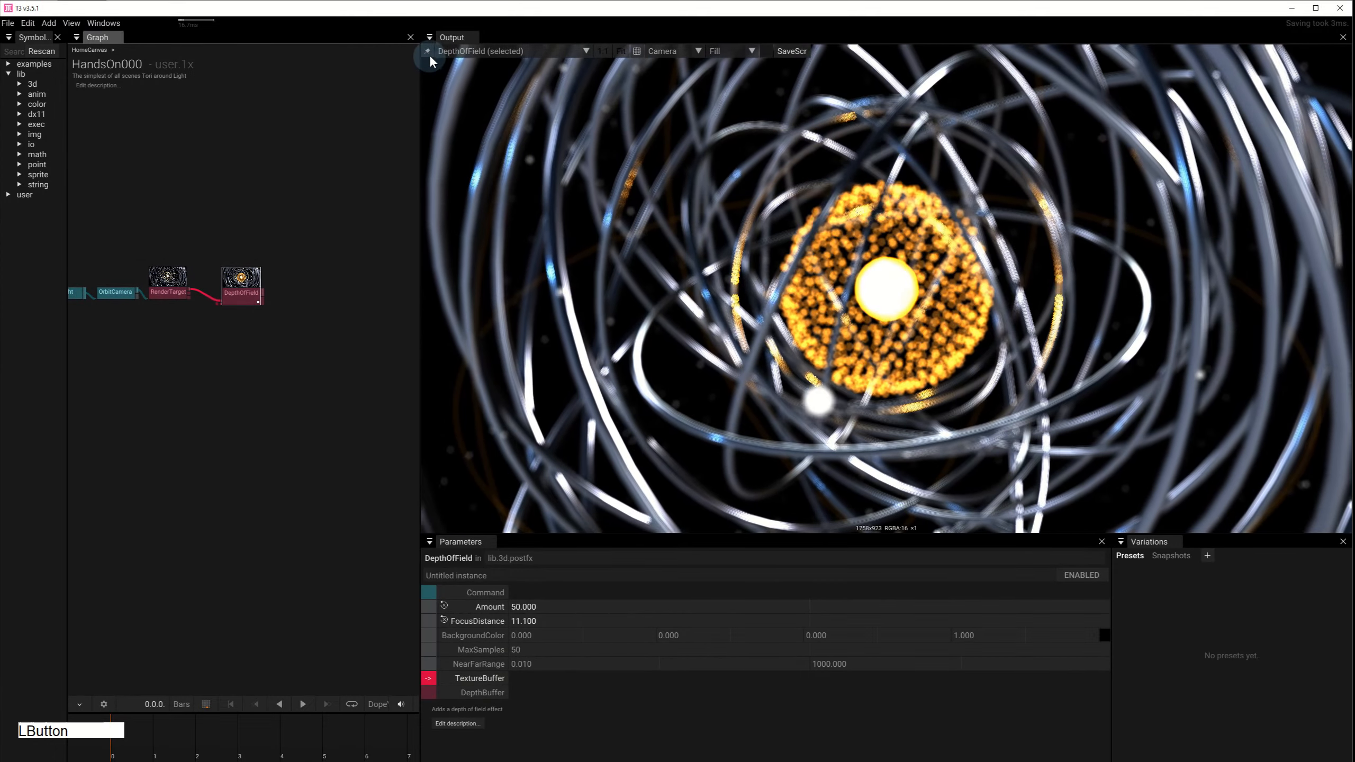
Step: Set the BaseColor of the repeated torus mesh's SetMaterial to dark grey #4B4B4B and reset its Roughness to the default
{"action": "left_click_drag", "start_coordinate": [312, 386], "coordinate": [363, 374]}
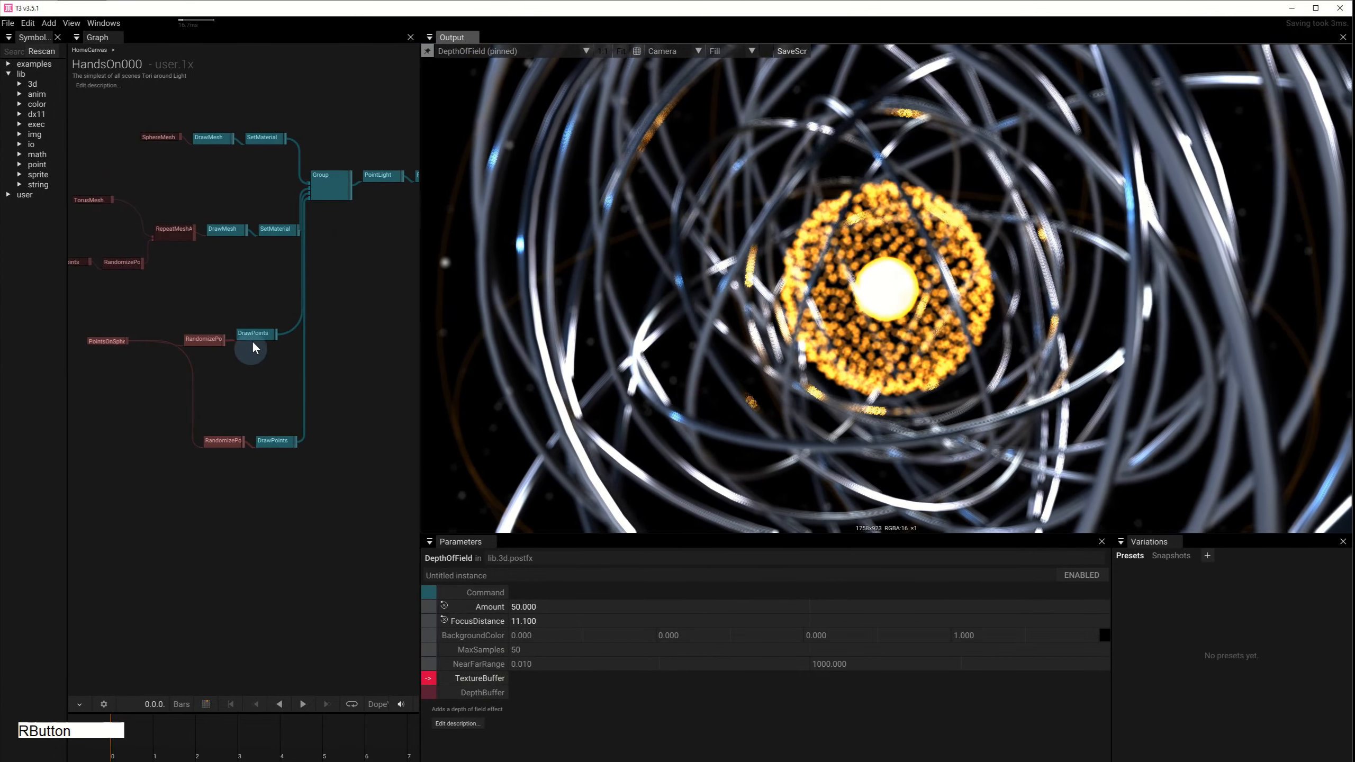
{"action": "left_click_drag", "start_coordinate": [260, 288], "coordinate": [261, 355]}
{"action": "left_click_drag", "start_coordinate": [268, 329], "coordinate": [281, 247]}
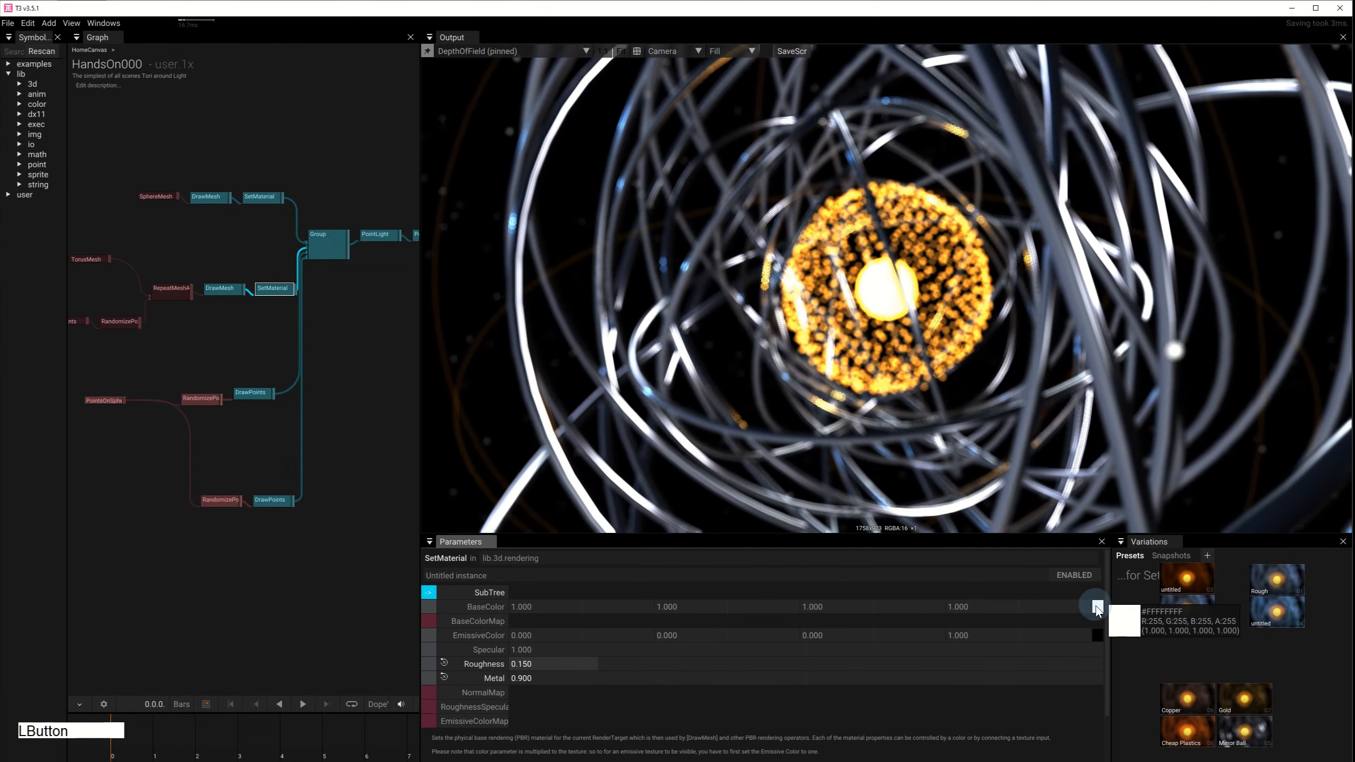
{"action": "left_click", "coordinate": [1095, 606]}
{"action": "left_click_drag", "start_coordinate": [1220, 590], "coordinate": [1222, 597]}
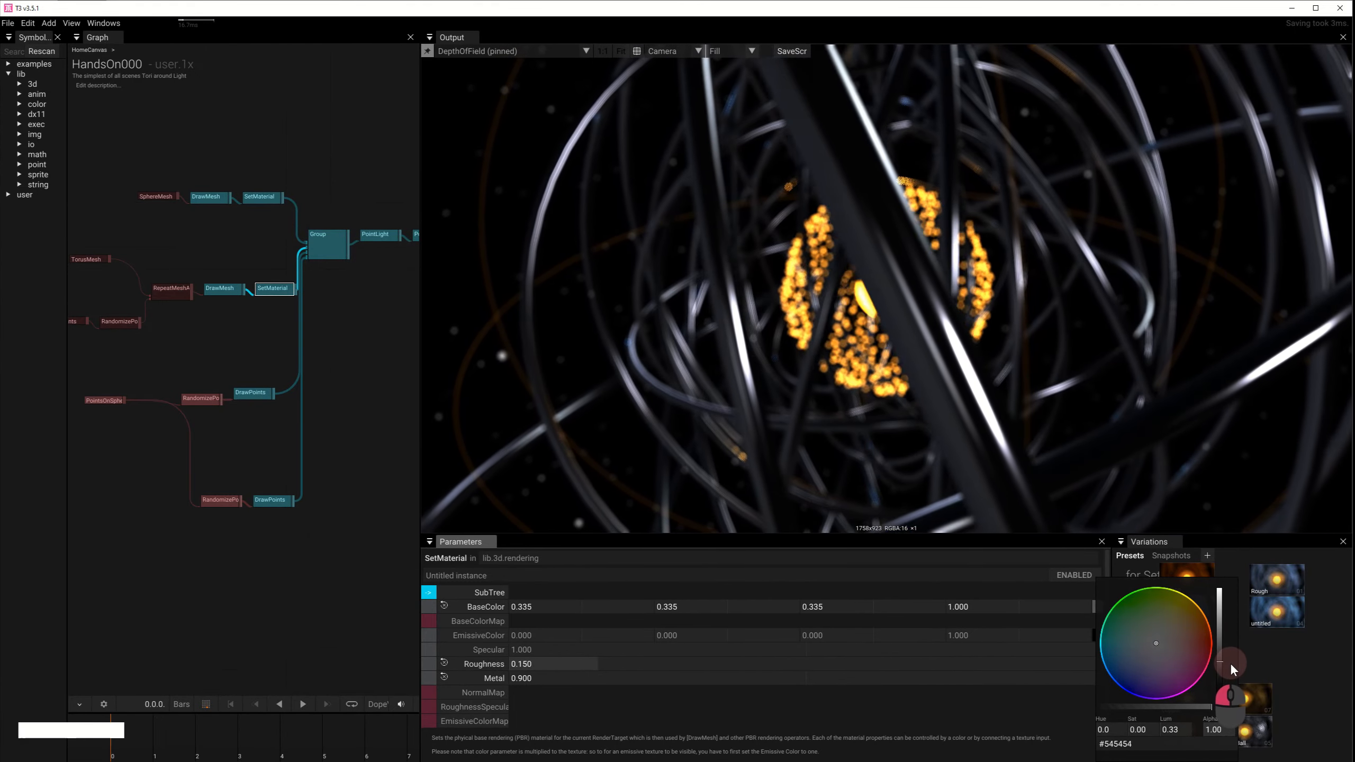
{"action": "mouse_move", "coordinate": [1231, 663]}
{"action": "left_mouse_down"}
{"action": "mouse_move", "coordinate": [1164, 650]}
{"action": "mouse_move", "coordinate": [1191, 623]}
{"action": "mouse_move", "coordinate": [1131, 662]}
{"action": "mouse_move", "coordinate": [1156, 643]}
{"action": "left_mouse_up"}
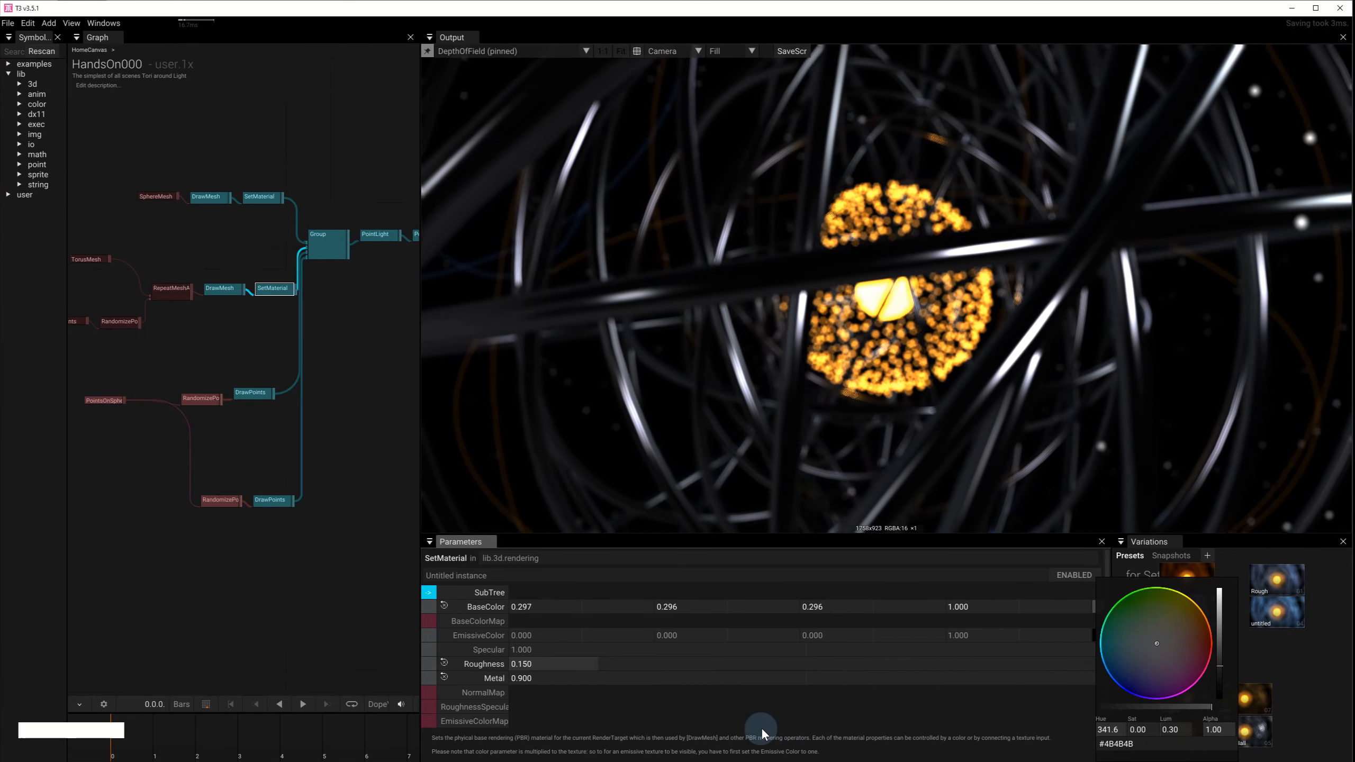
{"action": "left_click", "coordinate": [762, 729]}
{"action": "left_click", "coordinate": [470, 663]}
Step: Append a Glow effect to the output of the DepthOfField node
{"action": "right_click", "coordinate": [299, 530]}
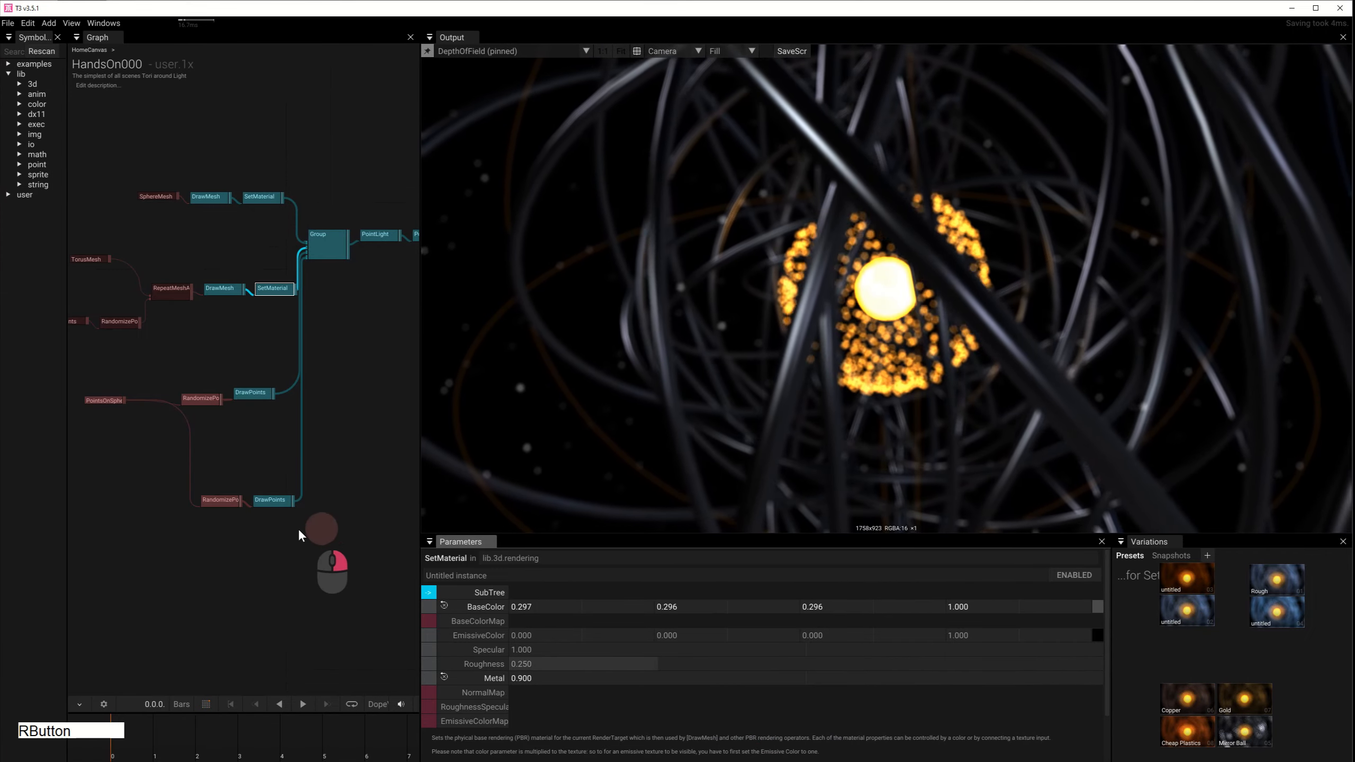
{"action": "left_click_drag", "start_coordinate": [298, 530], "coordinate": [107, 614]}
{"action": "left_click", "coordinate": [214, 395]}
{"action": "left_click_drag", "start_coordinate": [257, 436], "coordinate": [288, 508]}
{"action": "scroll", "coordinate": [288, 508], "scroll_direction": "up", "scroll_amount": 3}
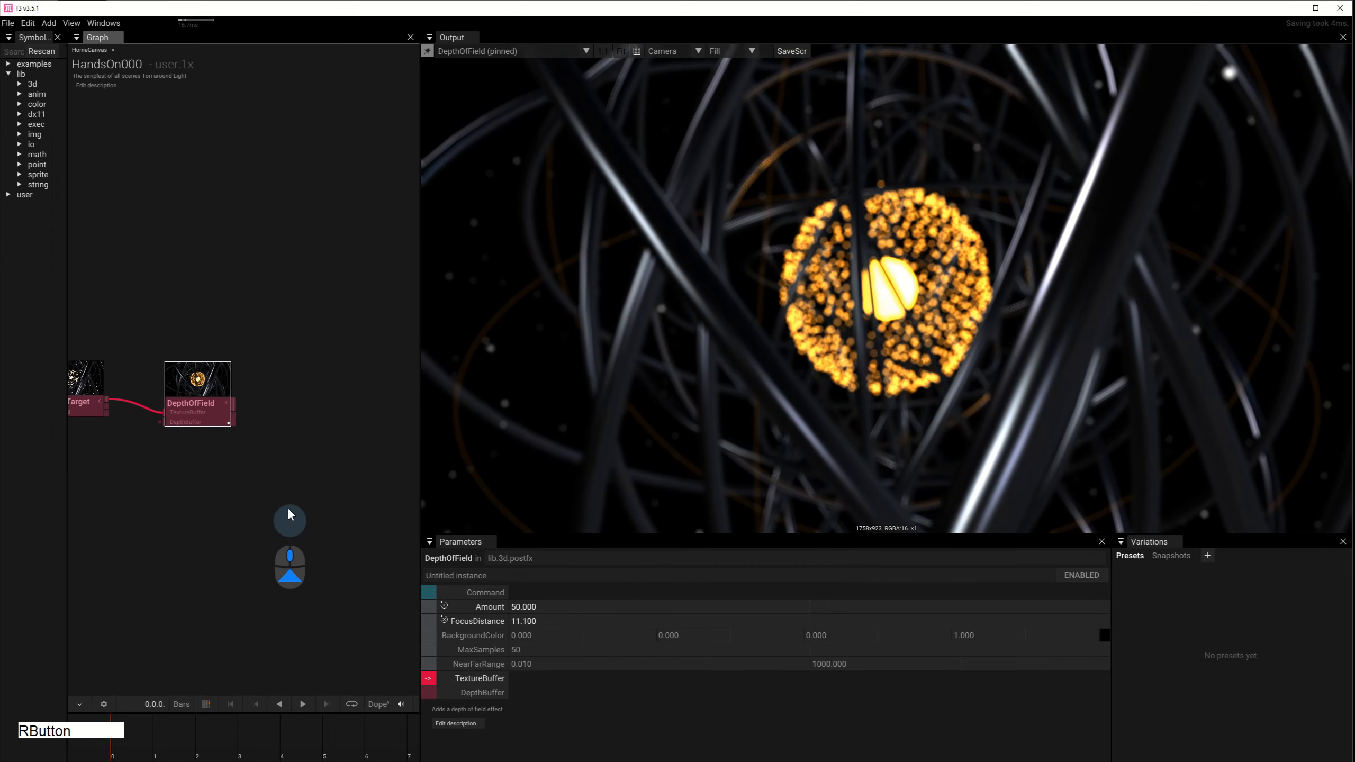
{"action": "left_click_drag", "start_coordinate": [239, 419], "coordinate": [262, 421]}
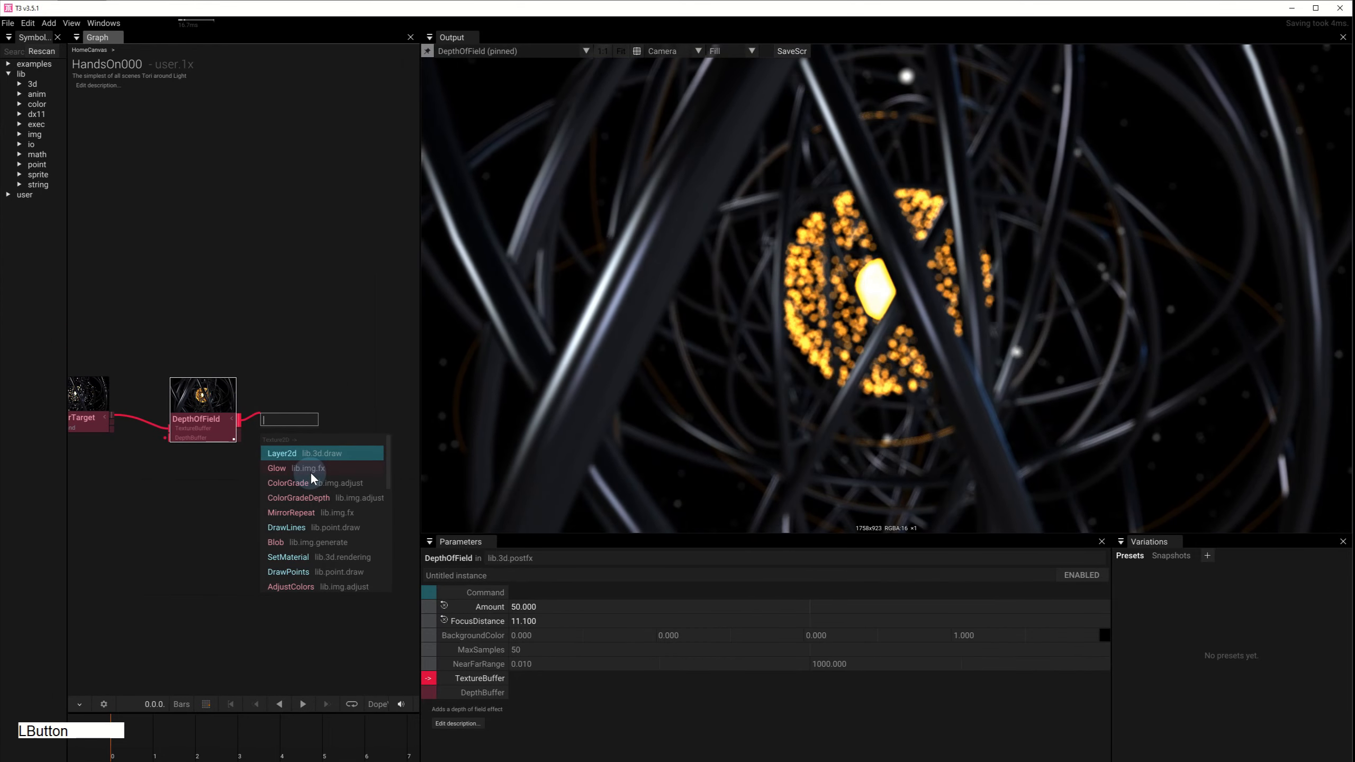
{"action": "left_click", "coordinate": [311, 474]}
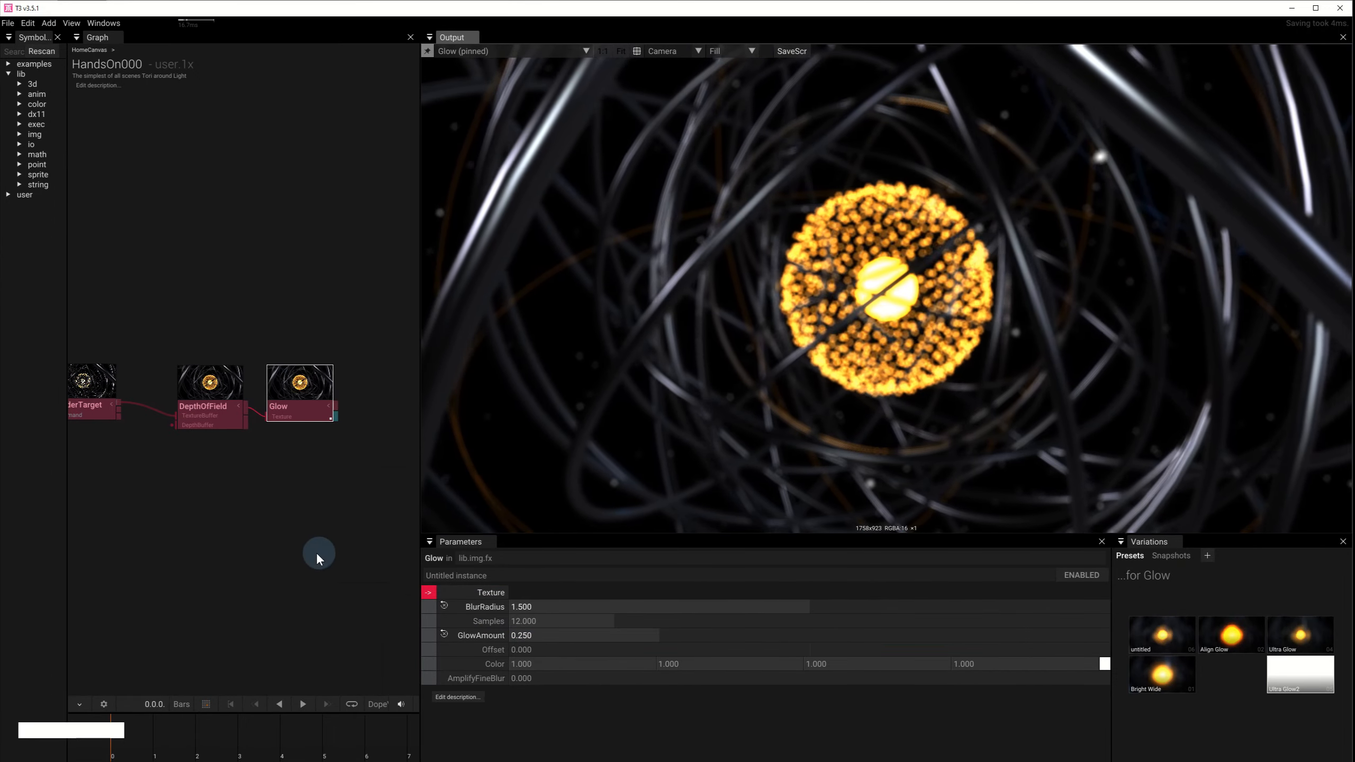
Step: Append a ColorGrade node to the output of the Glow node
{"action": "left_click_drag", "start_coordinate": [224, 554], "coordinate": [159, 546]}
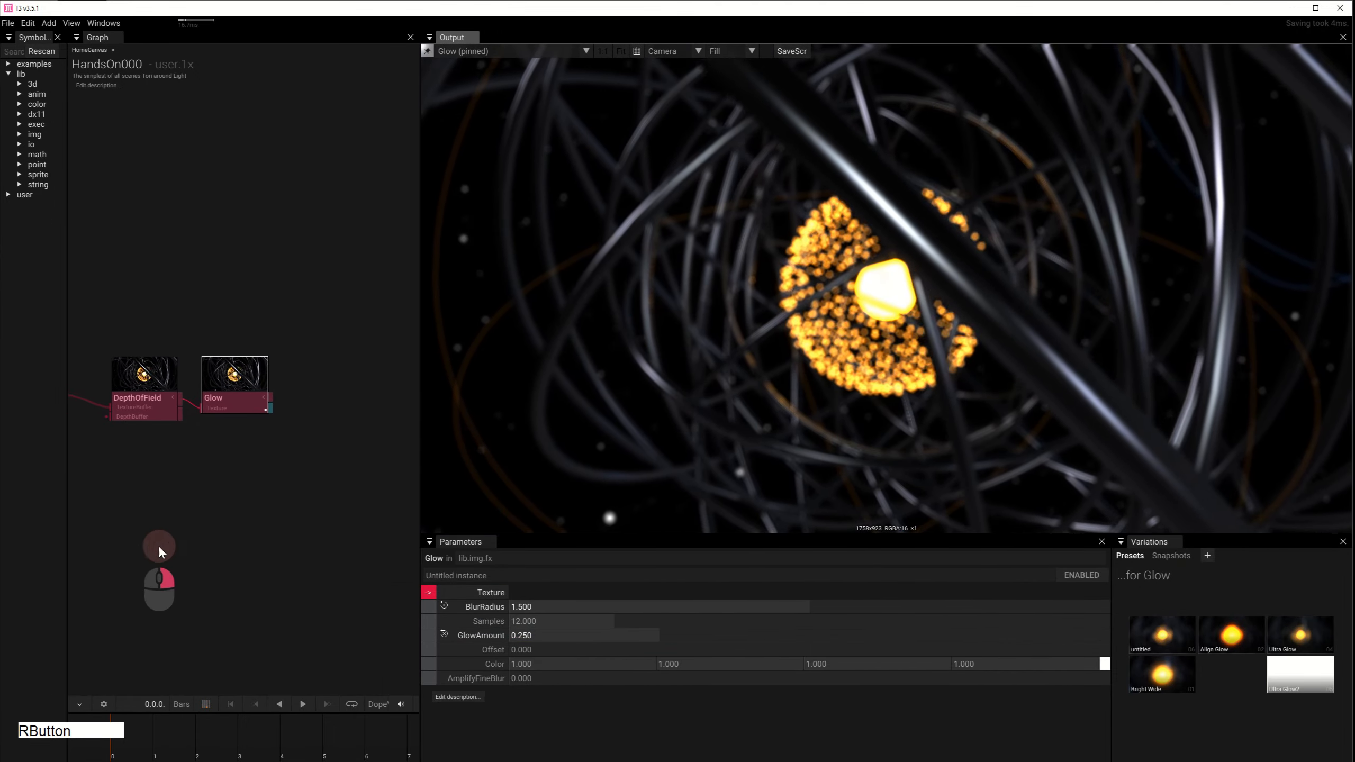
{"action": "scroll", "coordinate": [353, 560], "scroll_direction": "up", "scroll_amount": 3}
{"action": "left_click", "coordinate": [308, 461]}
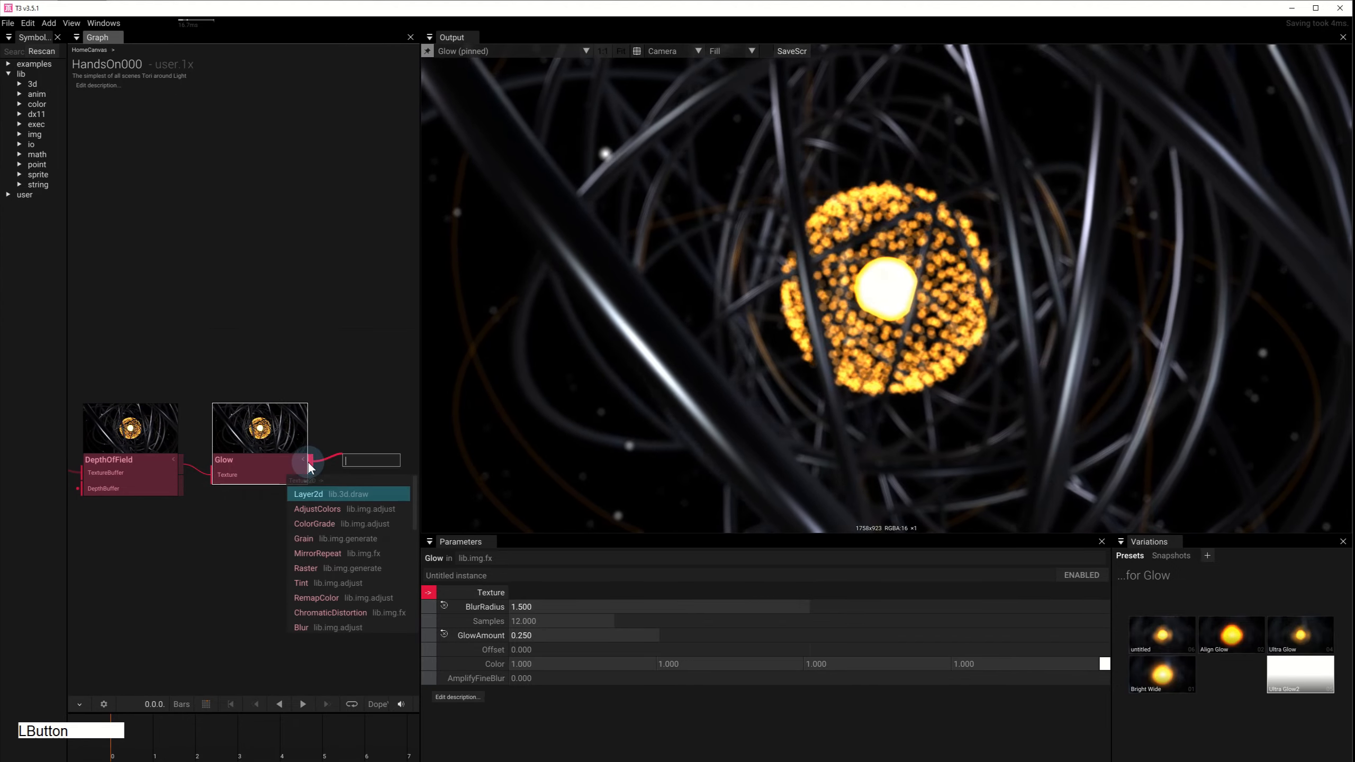
{"action": "type", "text": "gr"}
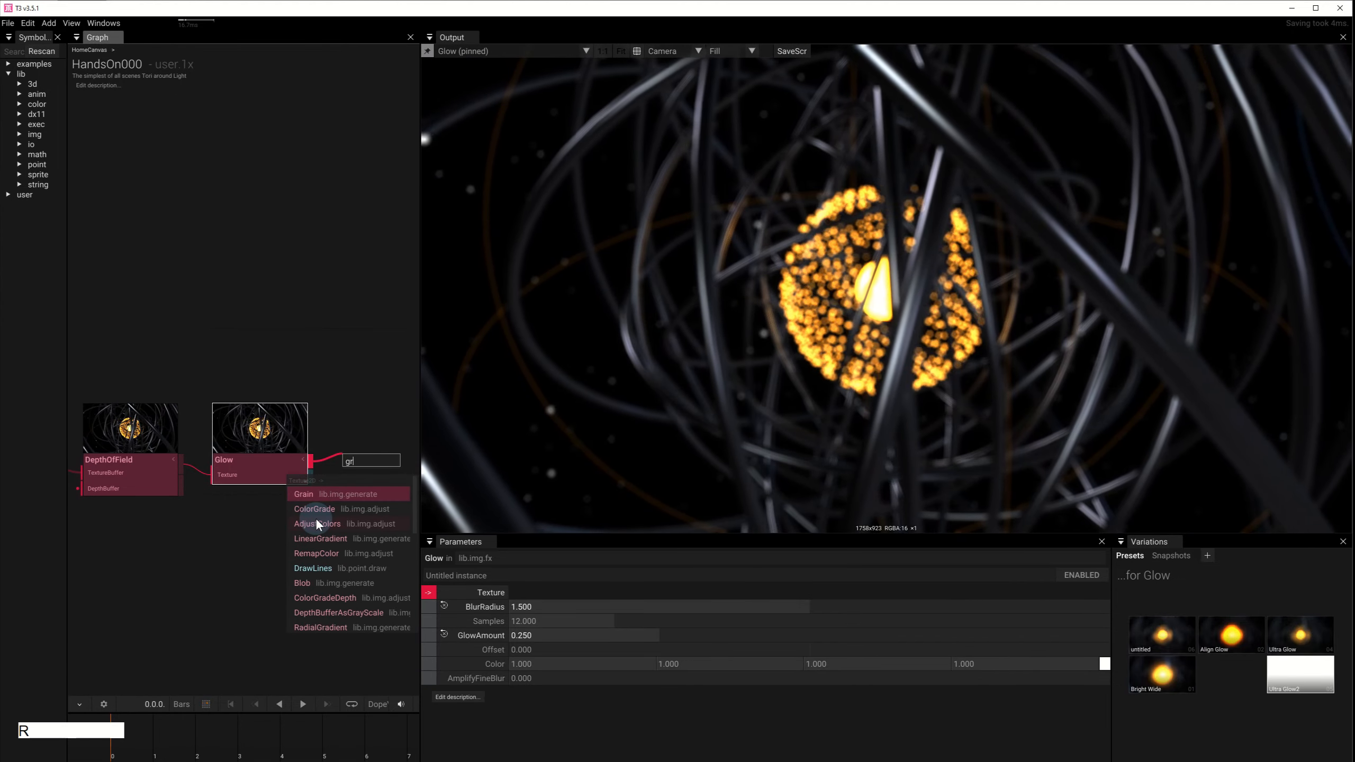
{"action": "type", "text": "ade"}
{"action": "left_click", "coordinate": [351, 494]}
{"action": "left_click_drag", "start_coordinate": [277, 529], "coordinate": [225, 528]}
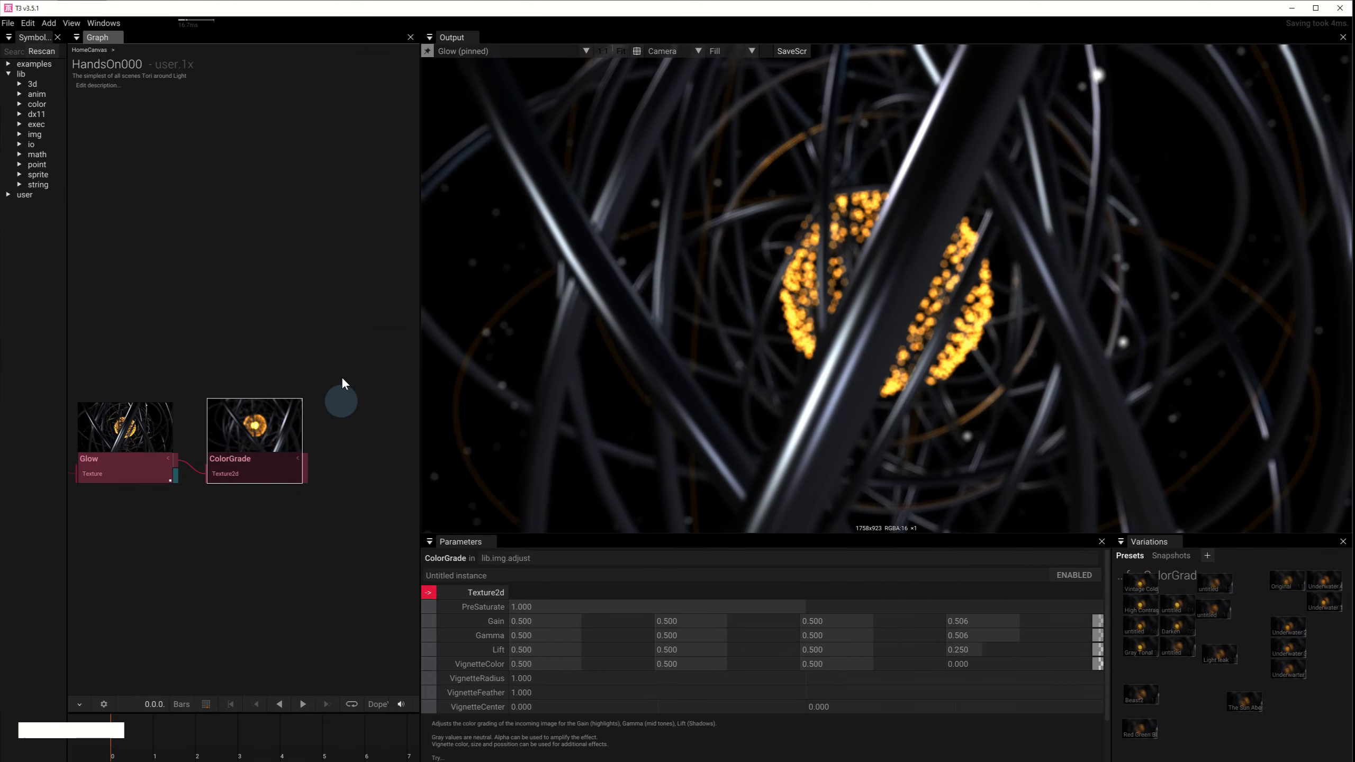
Step: Let the output follow the selected ColorGrade node and apply its untitled preset with the reddish vignette color and bluish gamma
{"action": "left_click", "coordinate": [427, 51]}
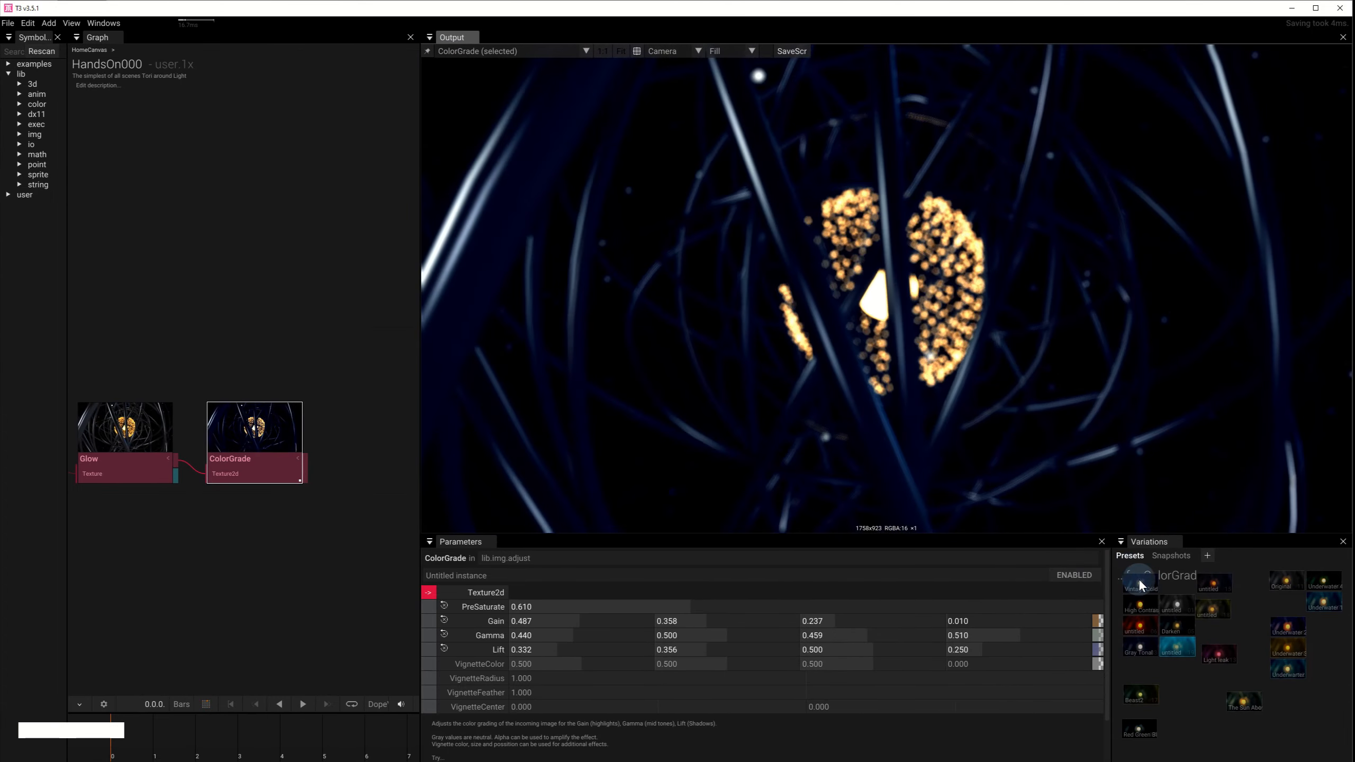
{"action": "left_click", "coordinate": [1215, 583]}
{"action": "left_click_drag", "start_coordinate": [287, 575], "coordinate": [257, 578]}
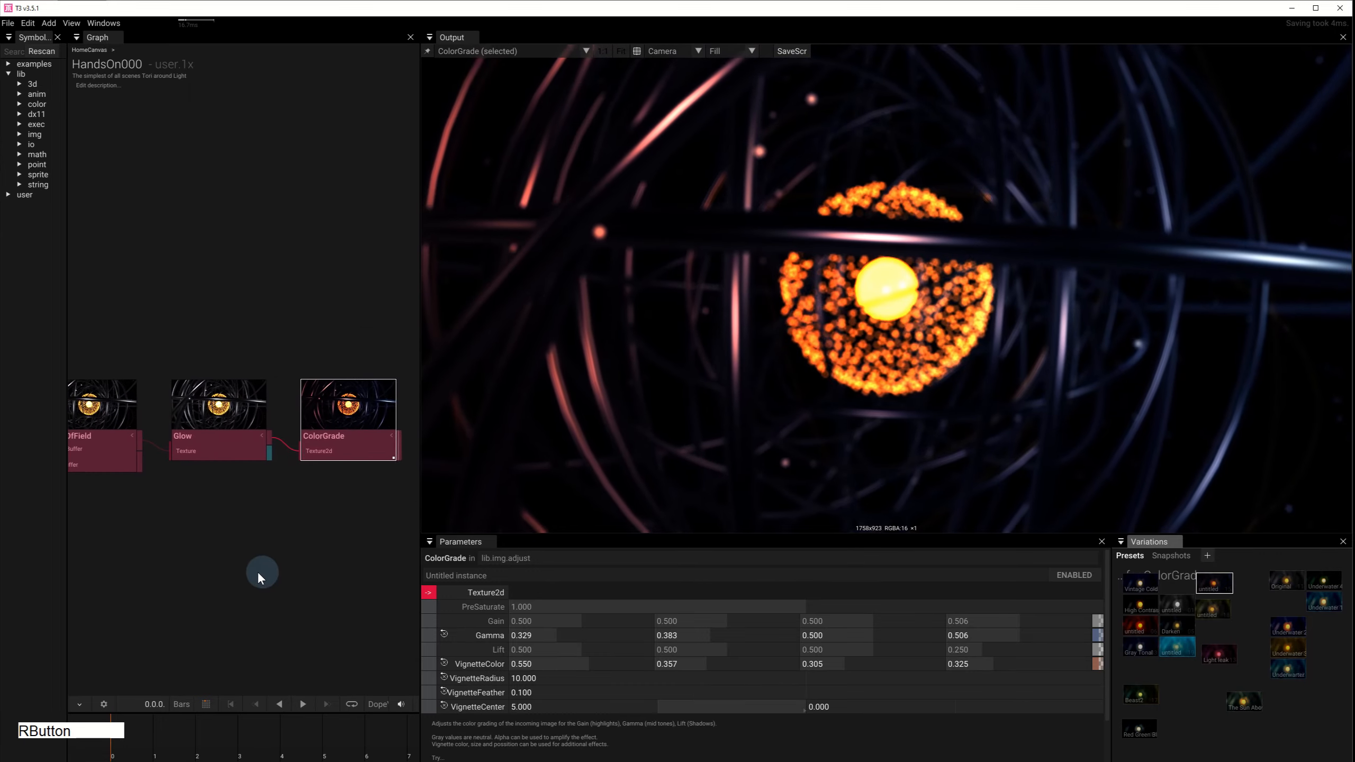
Step: Pin the ColorGrade node as the output so the lights can be adjusted against the final image
{"action": "scroll", "coordinate": [329, 557], "scroll_direction": "down", "scroll_amount": 4}
{"action": "scroll", "coordinate": [302, 533], "scroll_direction": "up", "scroll_amount": 5}
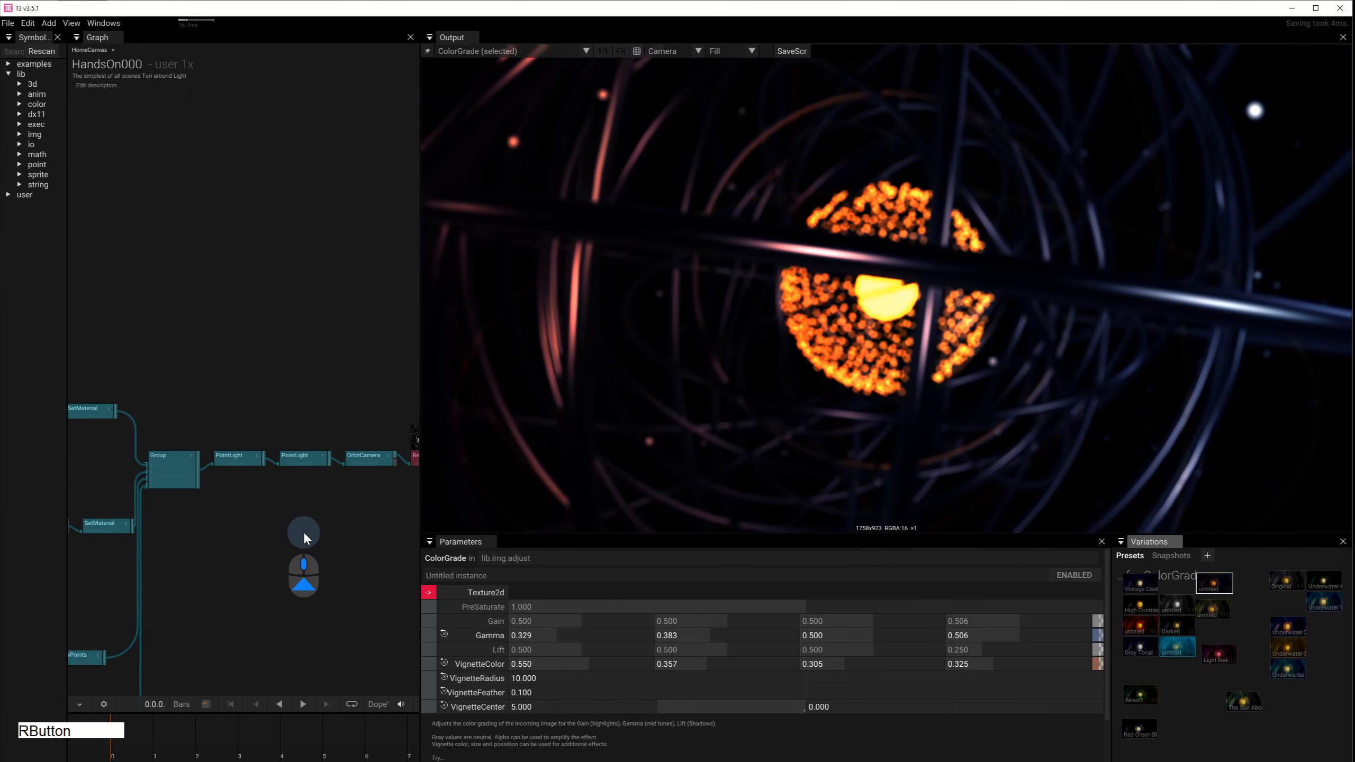
{"action": "left_click", "coordinate": [268, 445]}
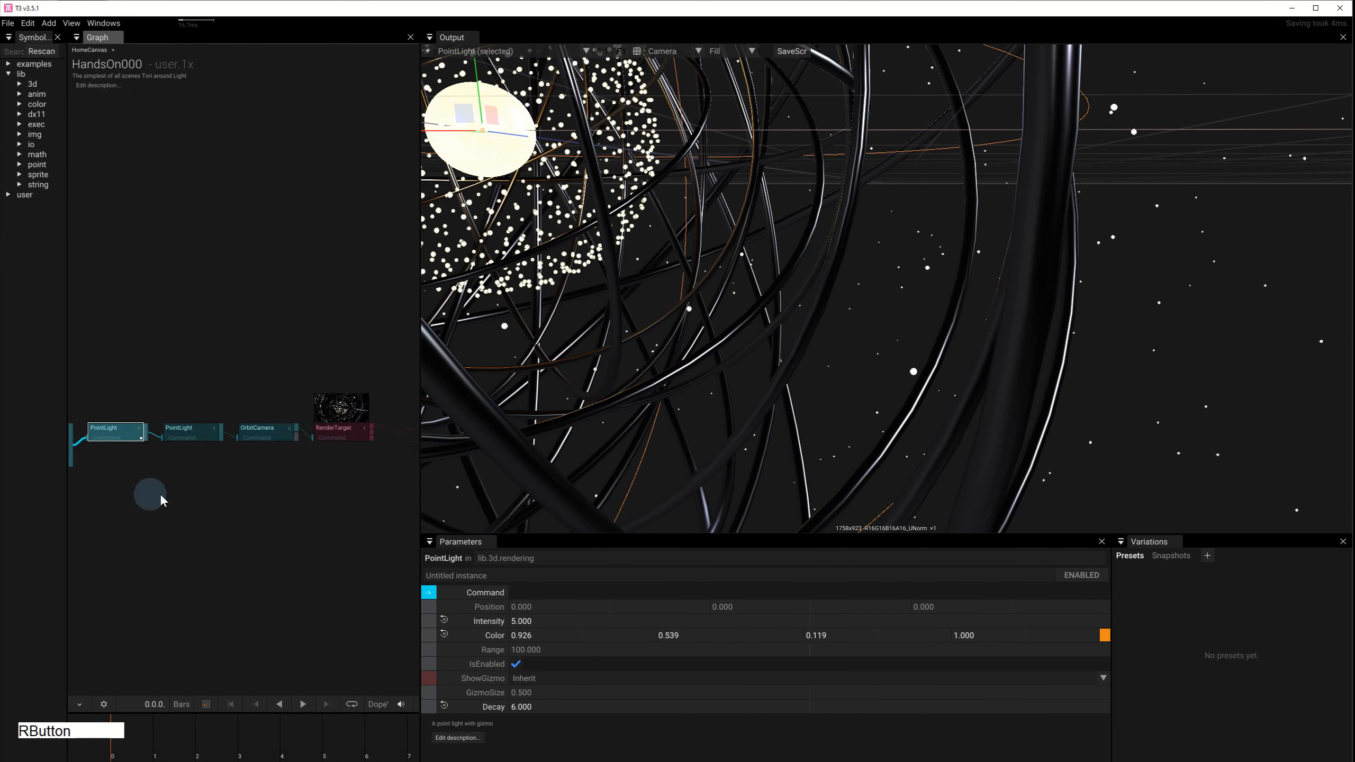
{"action": "left_click_drag", "start_coordinate": [191, 517], "coordinate": [155, 516]}
{"action": "left_click_drag", "start_coordinate": [248, 502], "coordinate": [184, 369]}
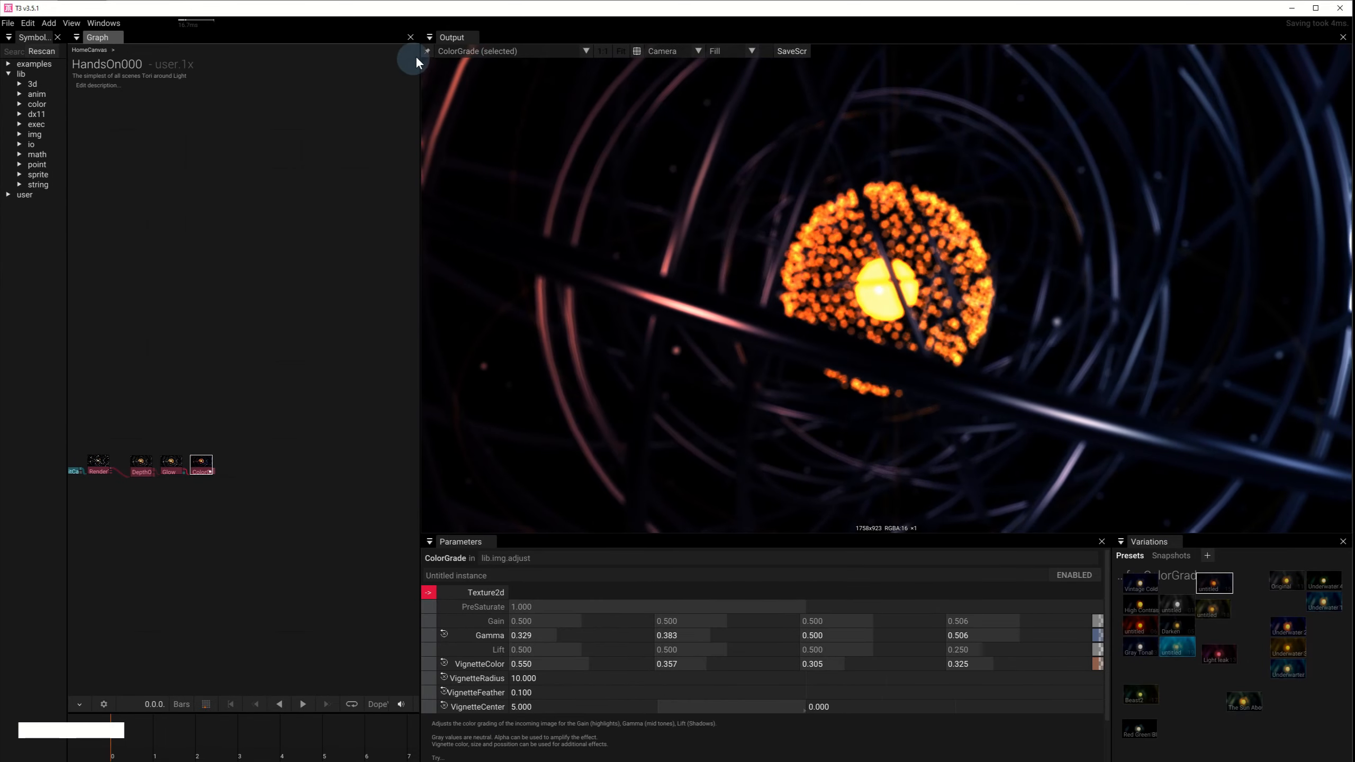
Step: Set the Intensity of the orange PointLight directly after the Group to 58
{"action": "scroll", "coordinate": [342, 213], "scroll_direction": "up", "scroll_amount": 5}
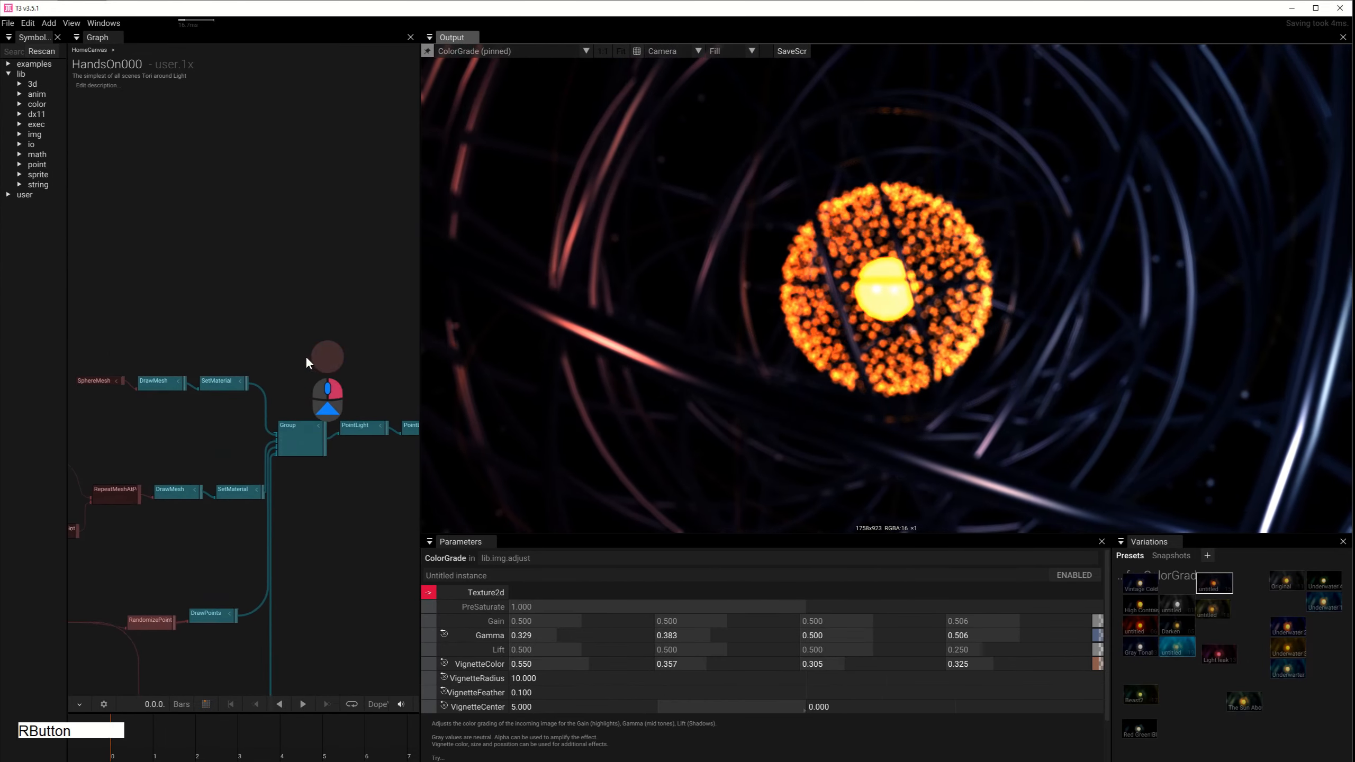
{"action": "left_click_drag", "start_coordinate": [228, 331], "coordinate": [252, 468]}
{"action": "left_click", "coordinate": [551, 621]}
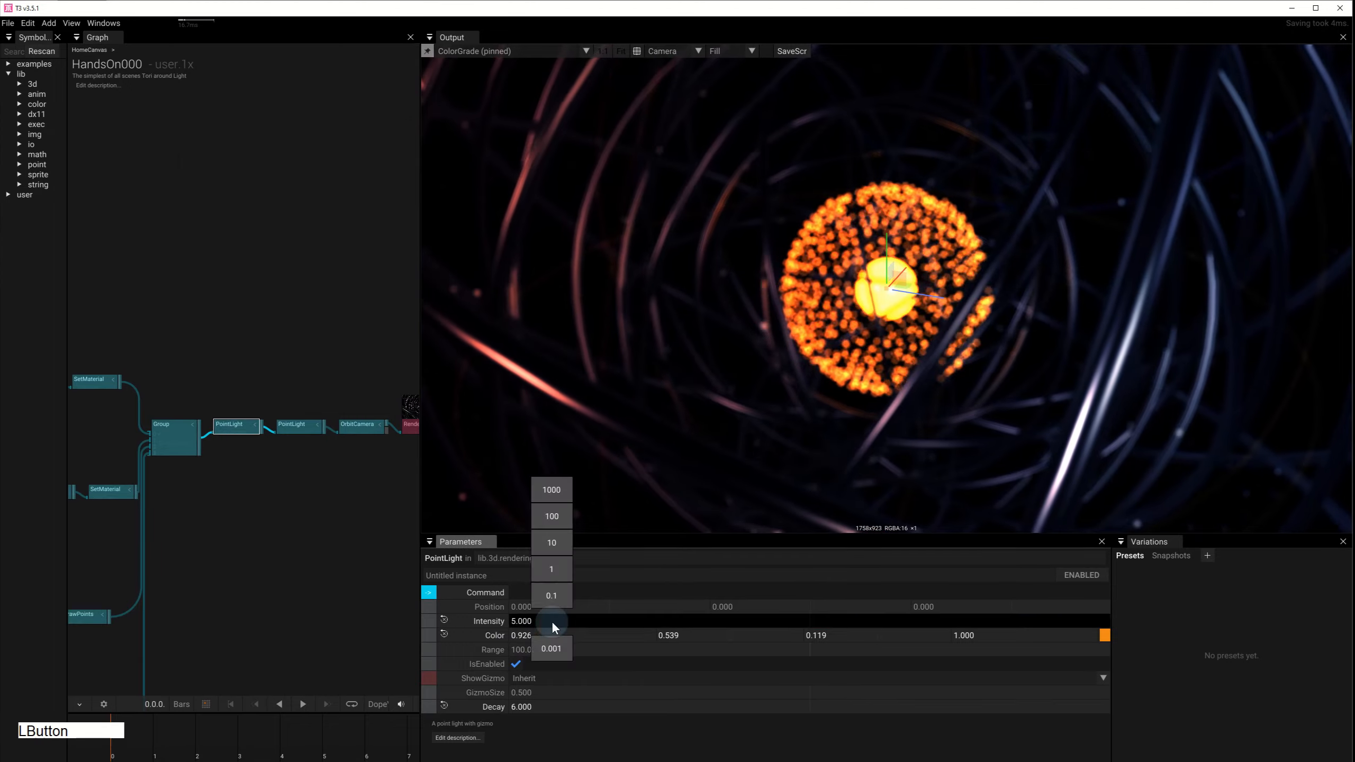
{"action": "left_click", "coordinate": [577, 627]}
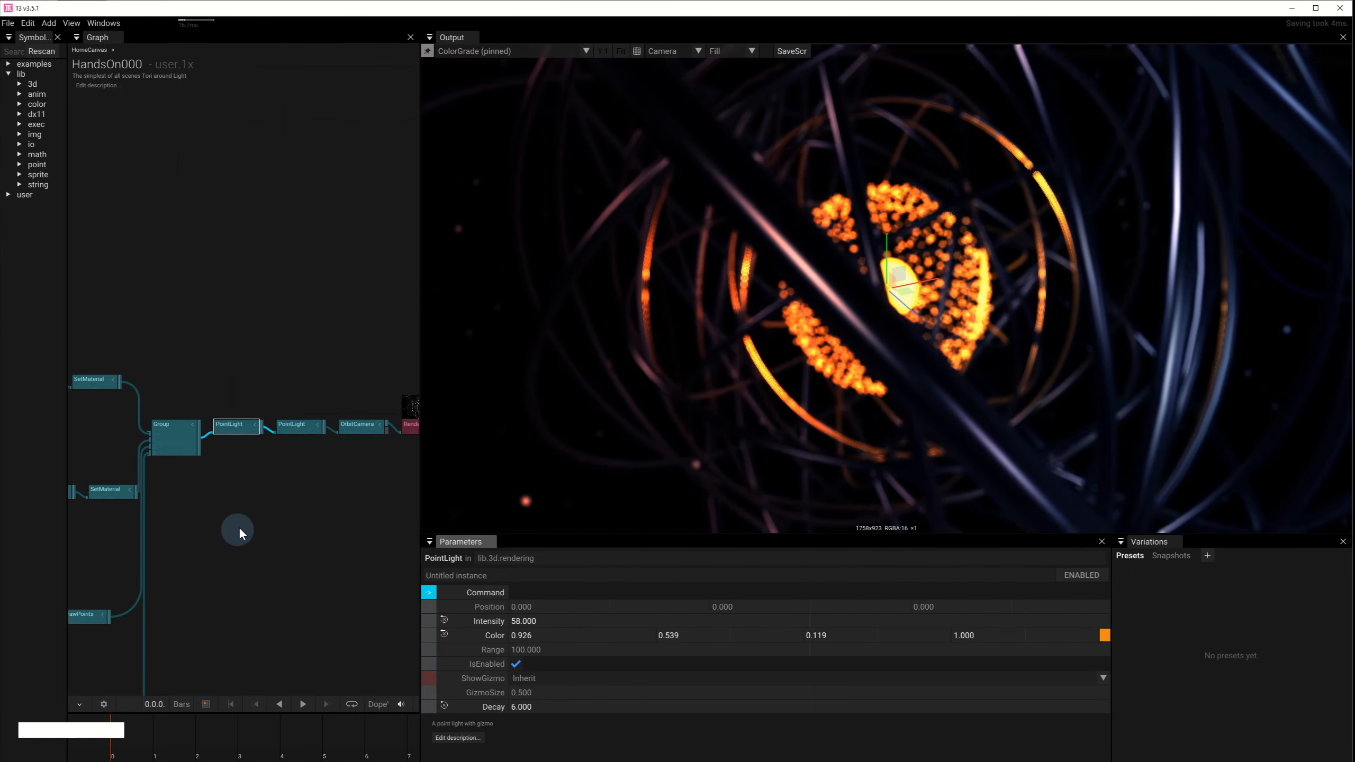
Step: Set the Intensity of the blue PointLight before the OrbitCamera to 125
{"action": "left_click", "coordinate": [293, 425]}
{"action": "left_click", "coordinate": [562, 622]}
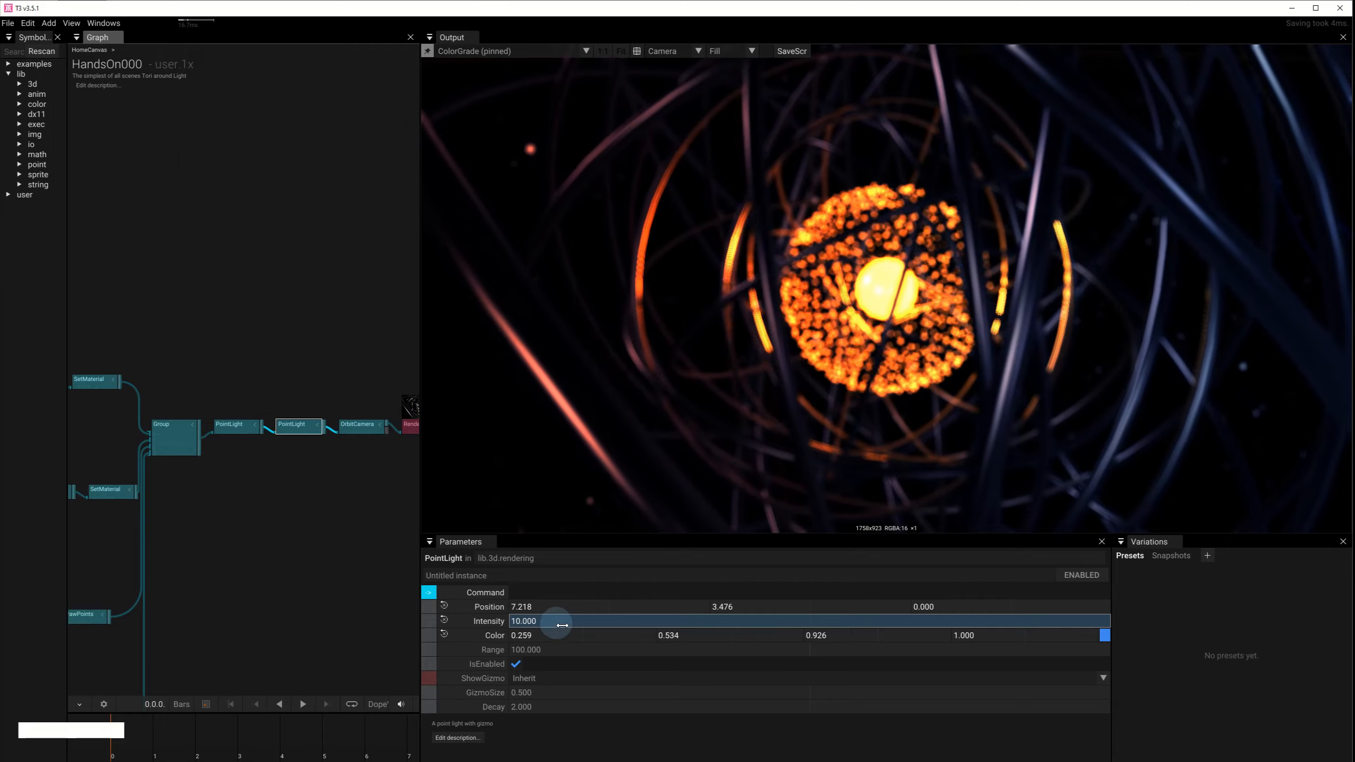
{"action": "left_click_drag", "start_coordinate": [563, 625], "coordinate": [560, 571]}
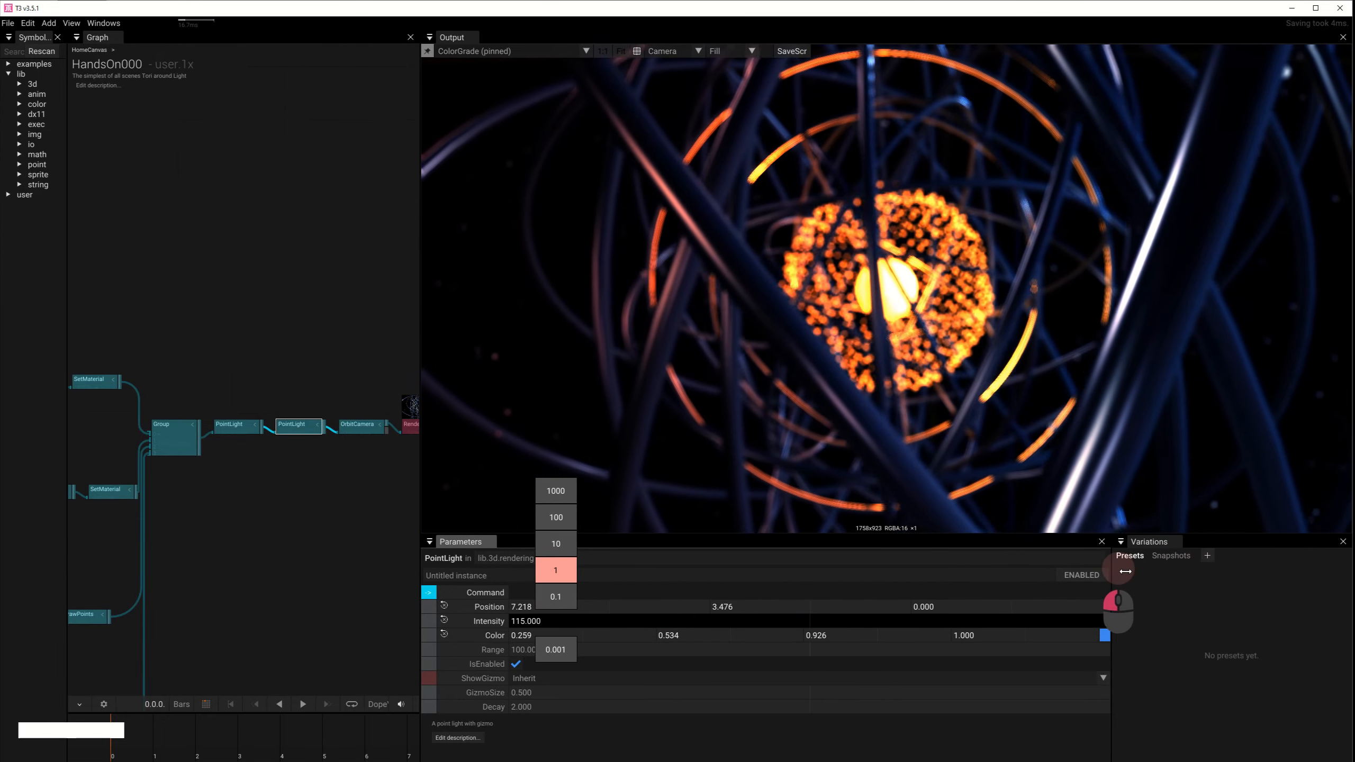
{"action": "left_click_drag", "start_coordinate": [1126, 571], "coordinate": [1182, 571]}
Step: Raise the color luminance of the lowest DrawPoints node to 6.00, keeping it white
{"action": "left_click_drag", "start_coordinate": [270, 555], "coordinate": [395, 336]}
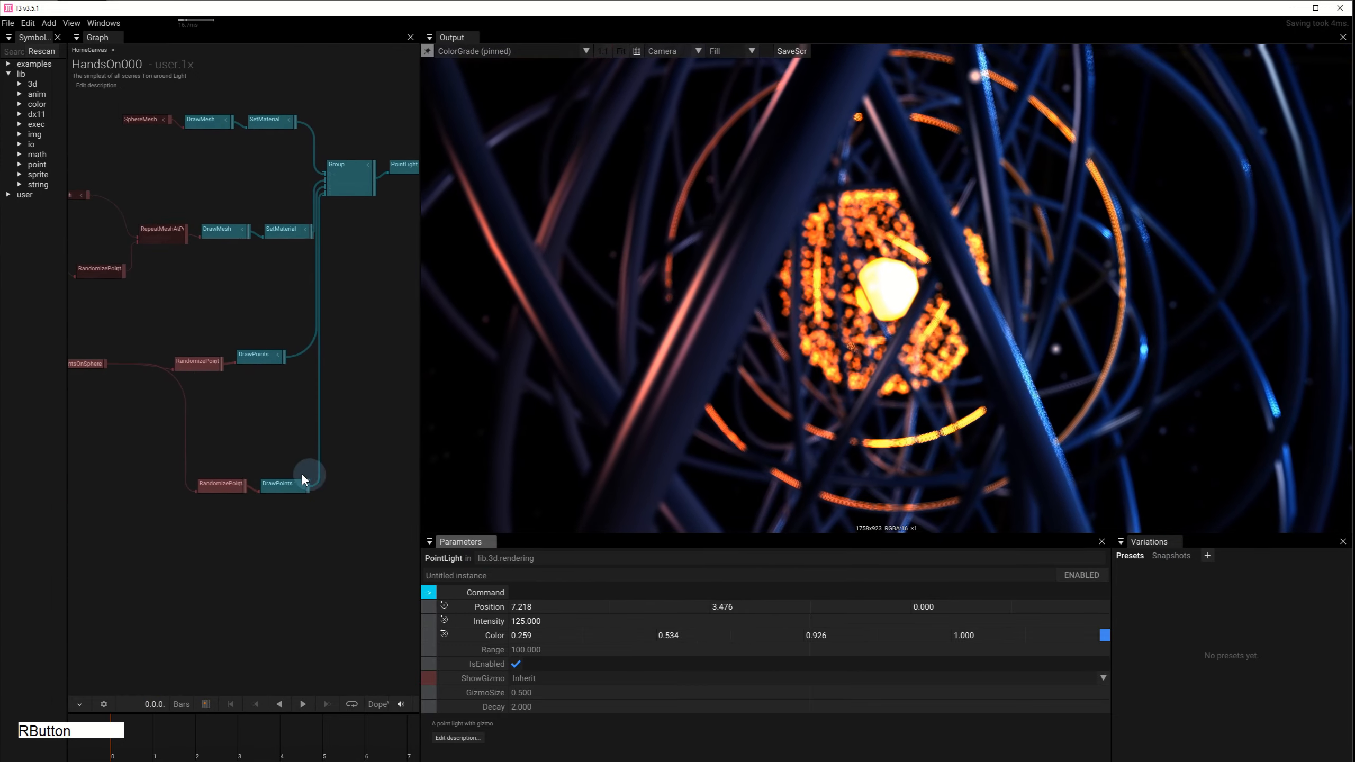
{"action": "left_click", "coordinate": [300, 482]}
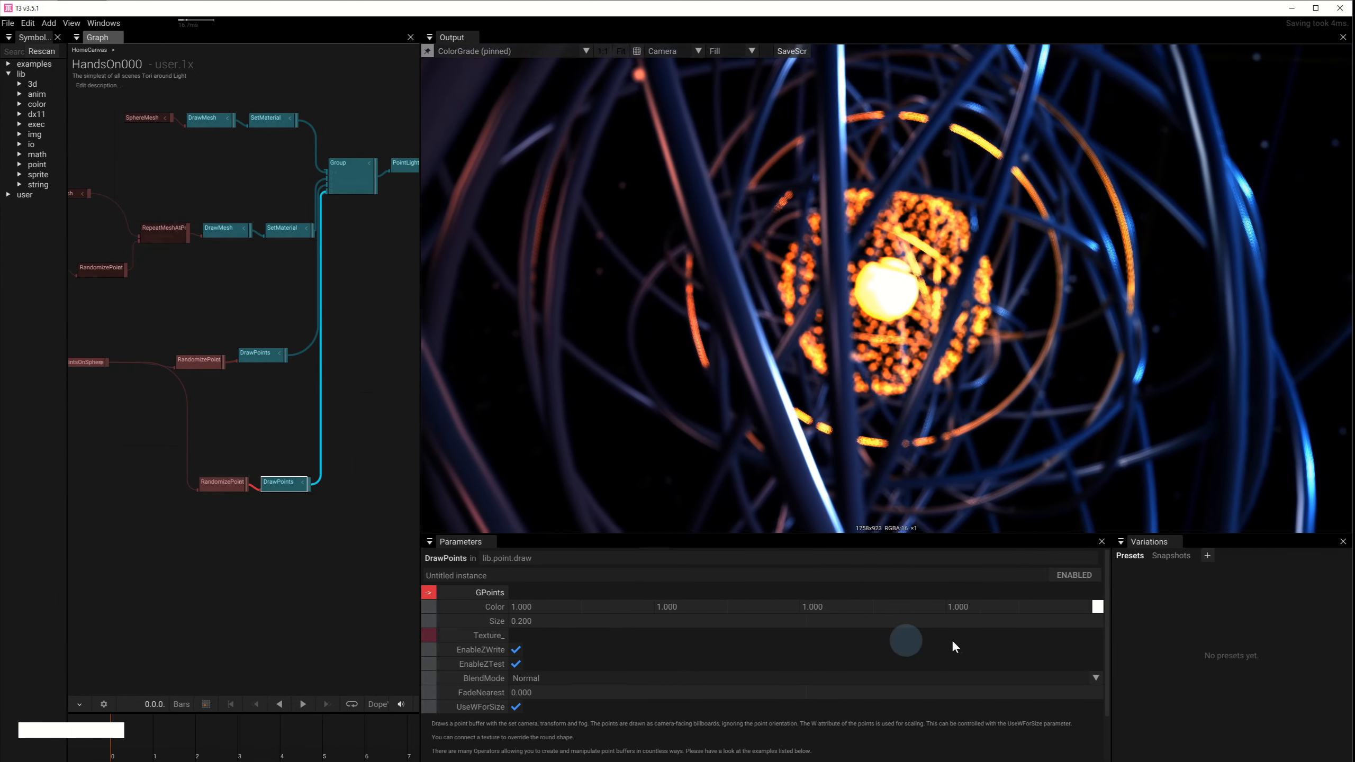
{"action": "left_click", "coordinate": [1097, 607]}
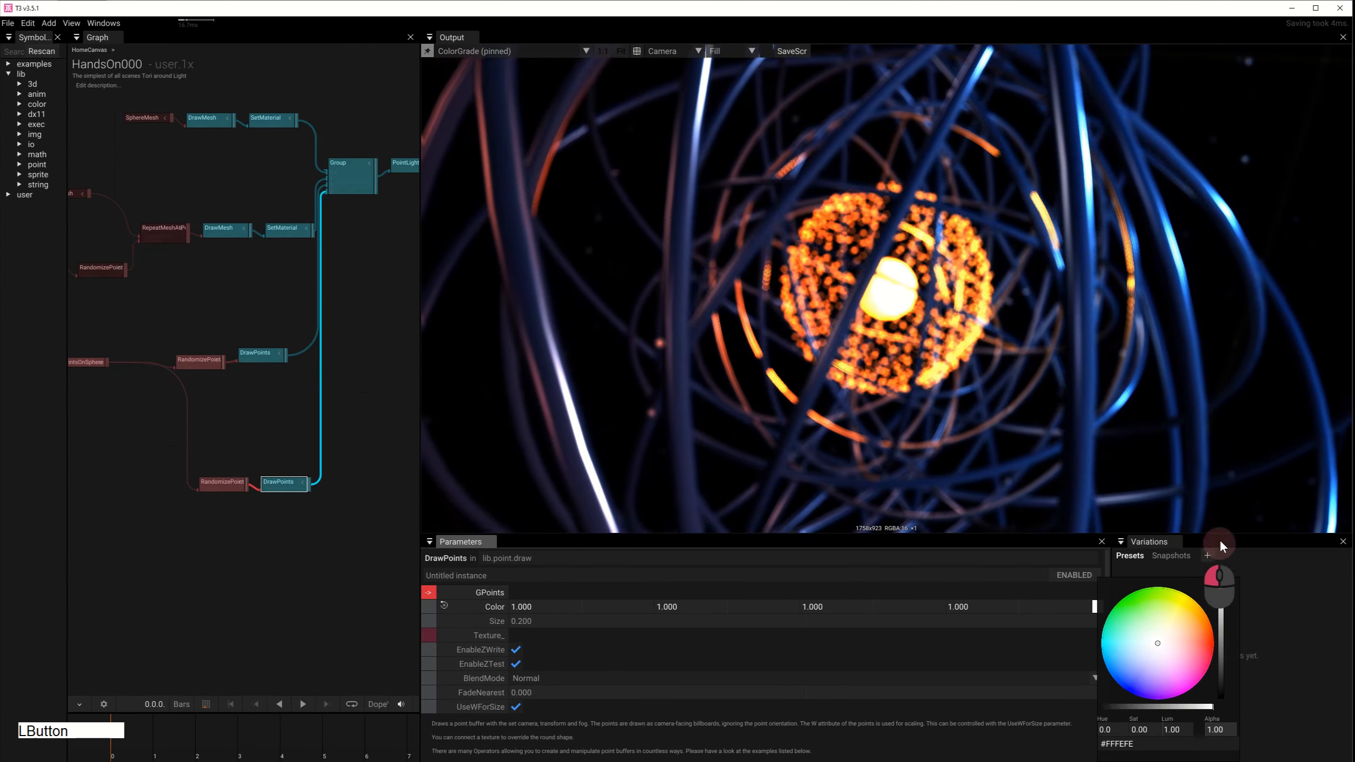
{"action": "left_click_drag", "start_coordinate": [1171, 729], "coordinate": [1225, 659]}
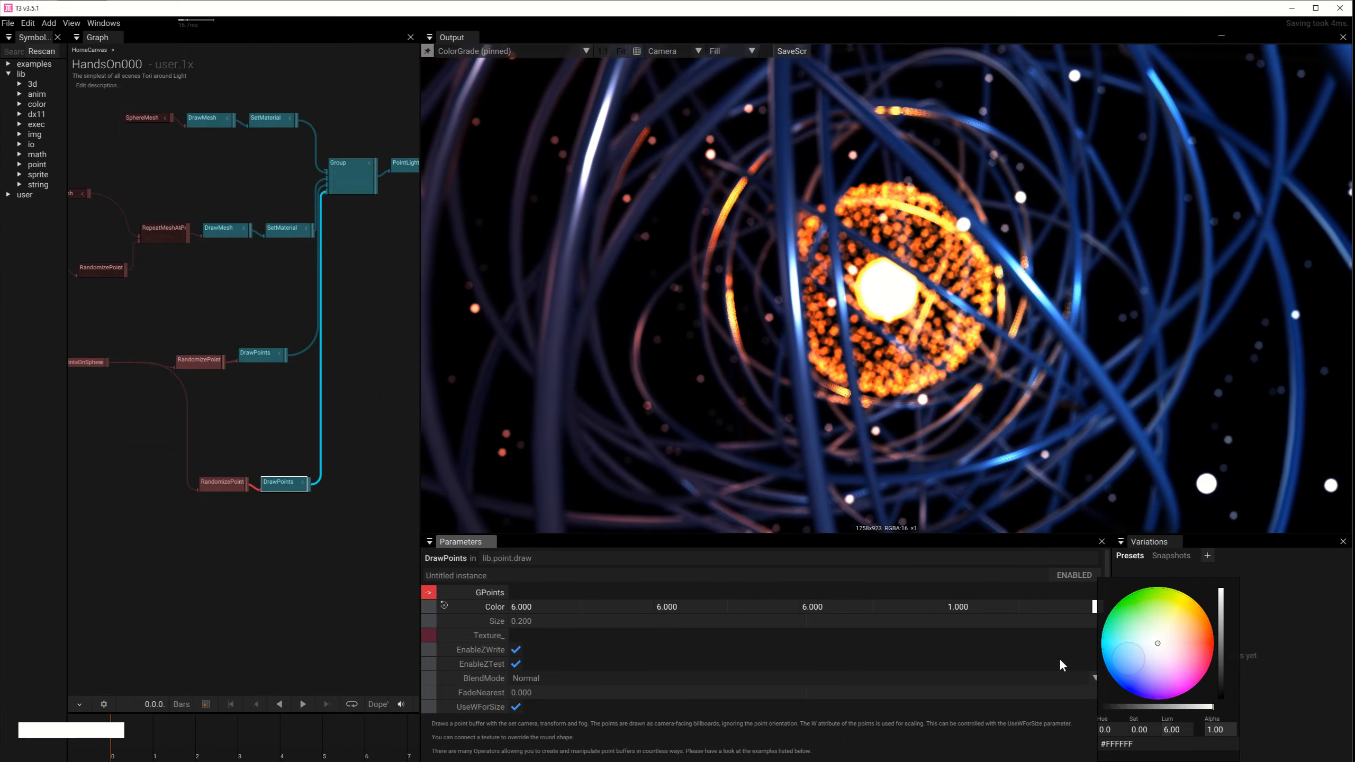
Step: Select the ColorGrade node and tint its Gain slightly warm, to 0.500, 0.492, 0.490
{"action": "left_click_drag", "start_coordinate": [251, 602], "coordinate": [91, 577]}
{"action": "left_click_drag", "start_coordinate": [264, 555], "coordinate": [171, 558]}
{"action": "scroll", "coordinate": [173, 553], "scroll_direction": "down", "scroll_amount": 2}
{"action": "left_click_drag", "start_coordinate": [320, 427], "coordinate": [174, 502]}
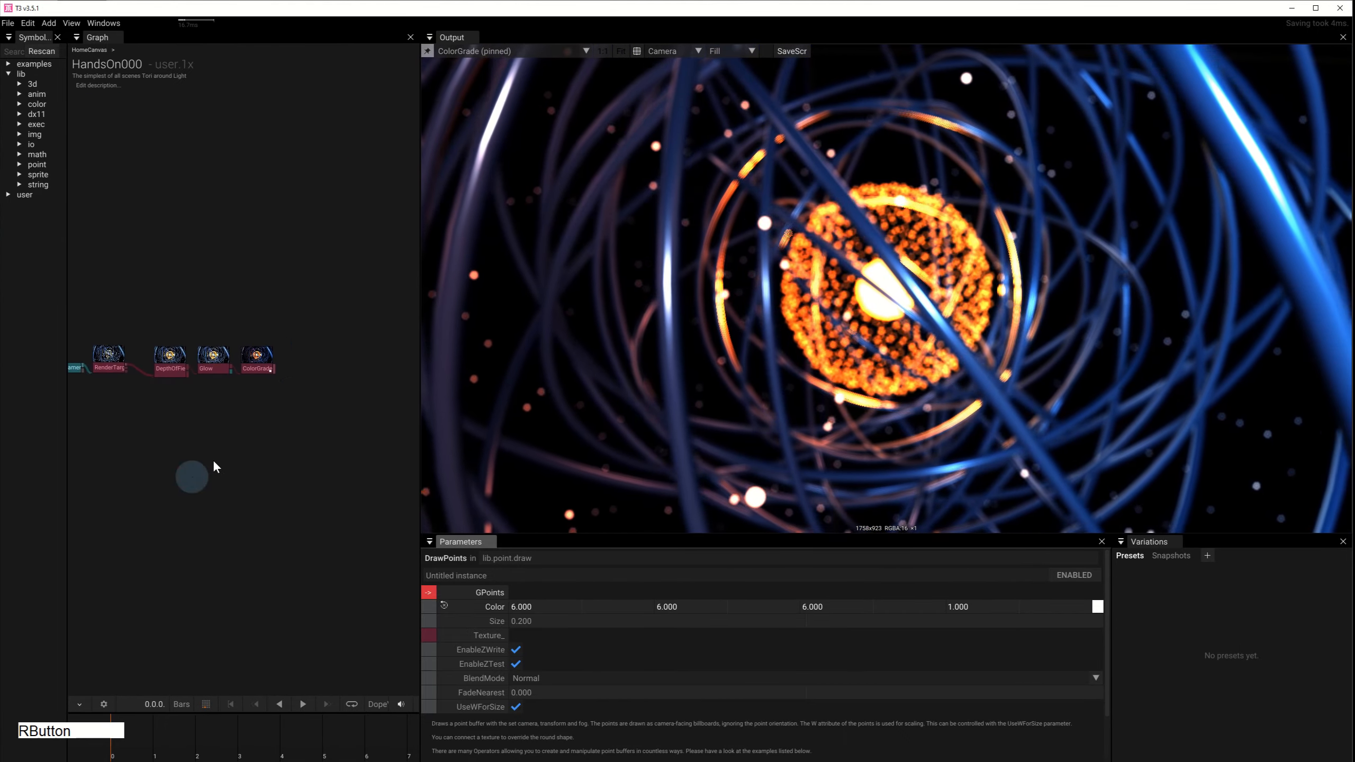
{"action": "scroll", "coordinate": [315, 379], "scroll_direction": "up", "scroll_amount": 4}
{"action": "left_click_drag", "start_coordinate": [266, 427], "coordinate": [392, 451]}
{"action": "left_click", "coordinate": [304, 388]}
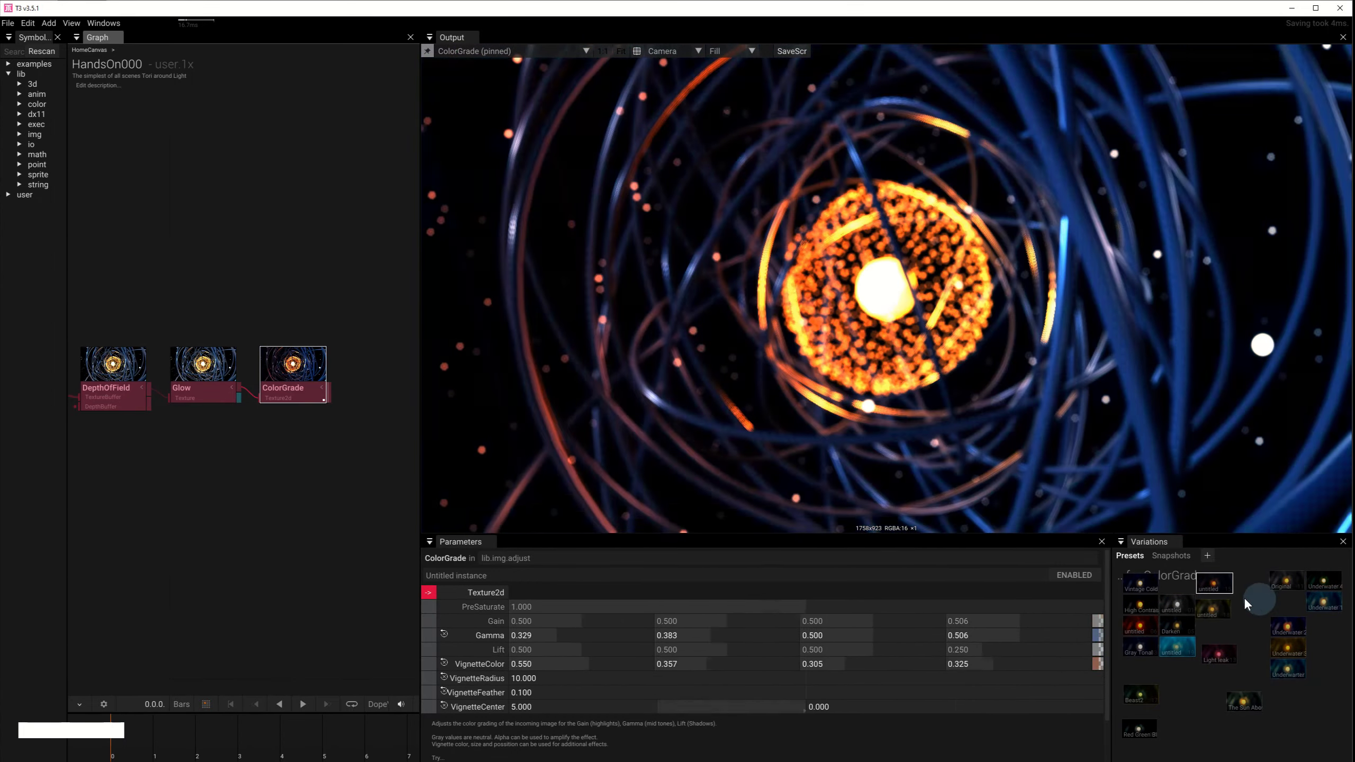
{"action": "left_click", "coordinate": [1097, 627]}
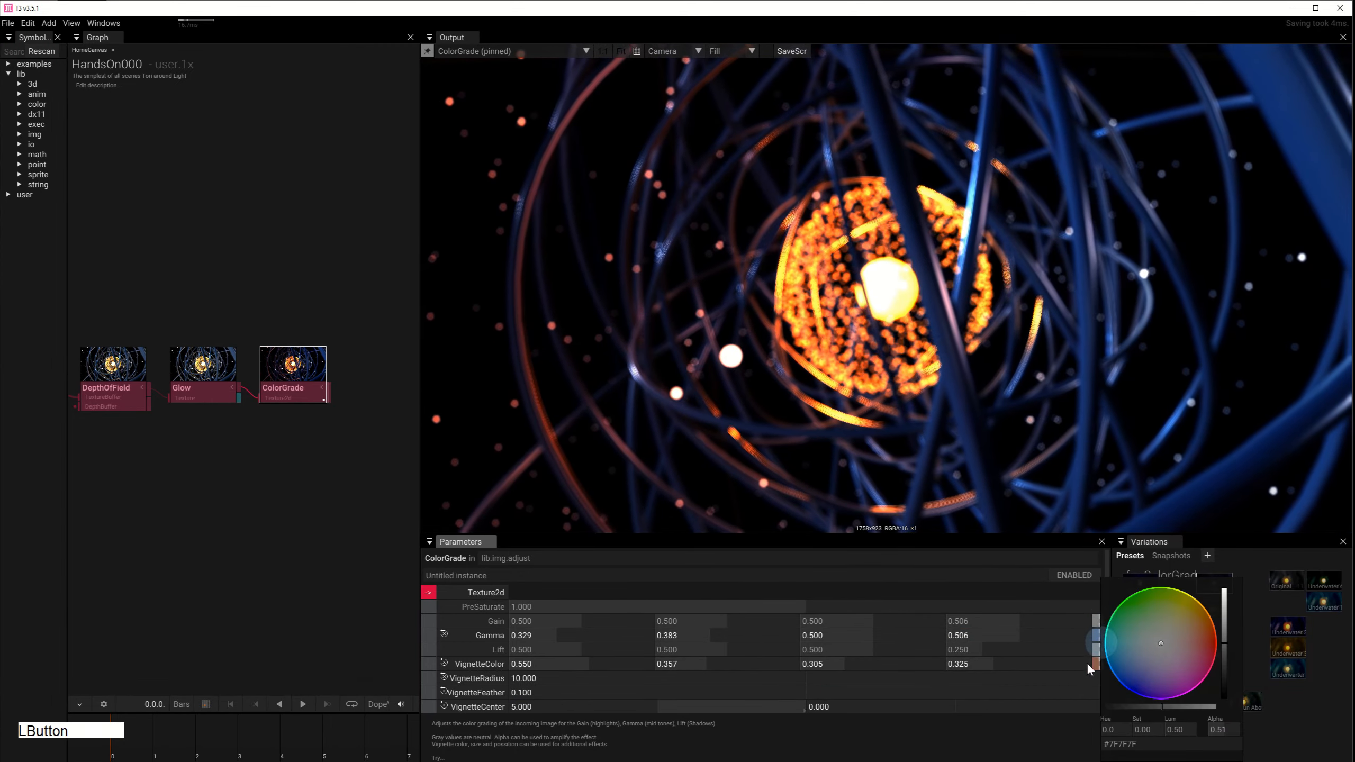
{"action": "left_click_drag", "start_coordinate": [1172, 671], "coordinate": [1165, 642]}
{"action": "left_click", "coordinate": [1054, 726]}
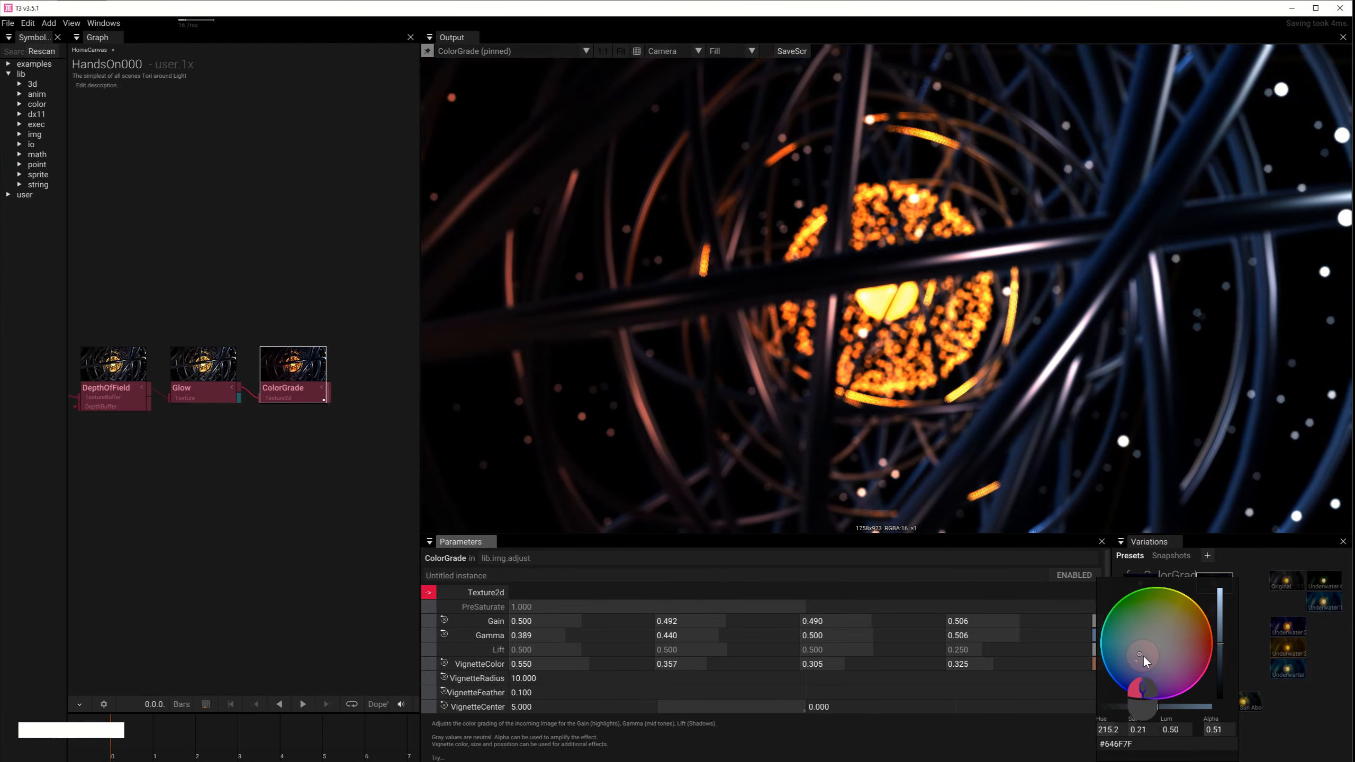
Step: Tint the ColorGrade Gamma blue to 0.370, 0.413, 0.500 and its Lift slightly blue to 0.465, 0.487, 0.500
{"action": "mouse_move", "coordinate": [1143, 655]}
{"action": "left_mouse_down"}
{"action": "mouse_move", "coordinate": [1151, 645]}
{"action": "mouse_move", "coordinate": [1139, 656]}
{"action": "left_mouse_up"}
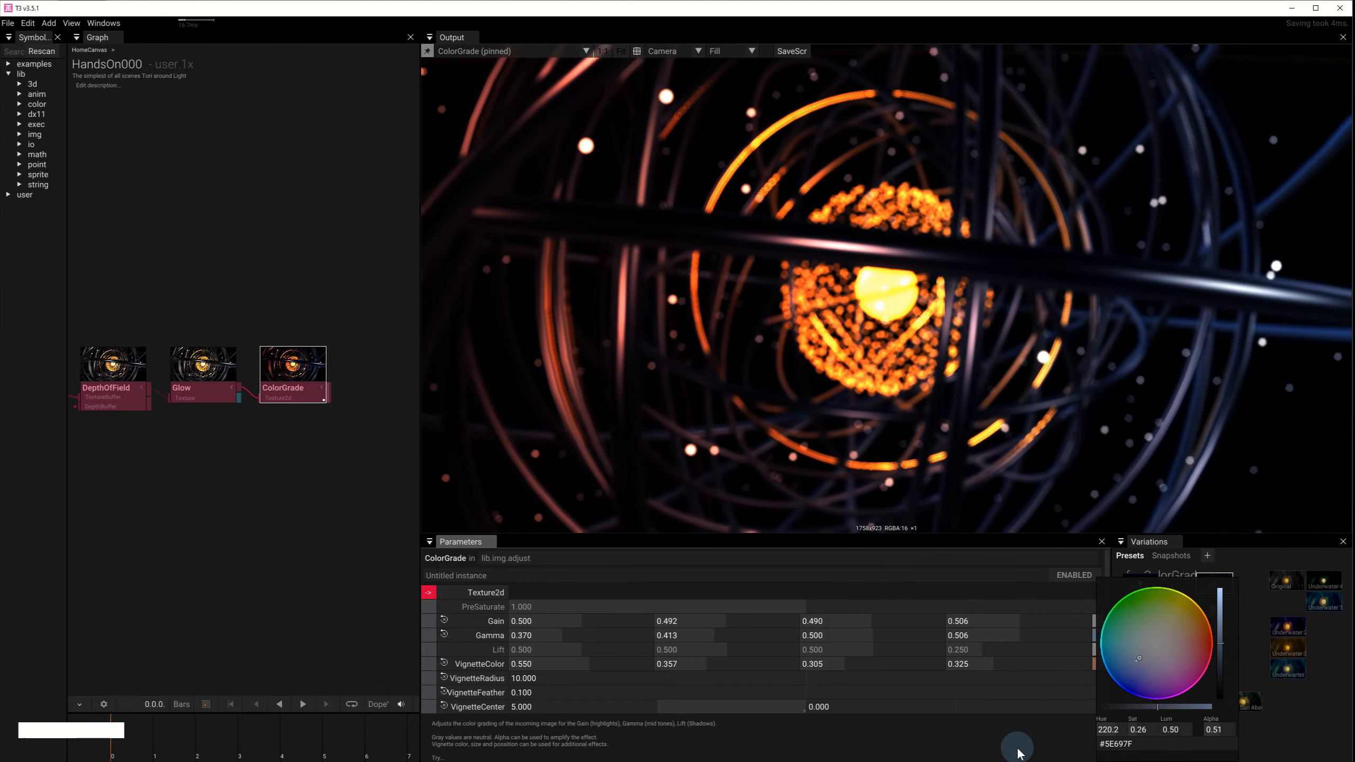
{"action": "left_click", "coordinate": [1102, 687]}
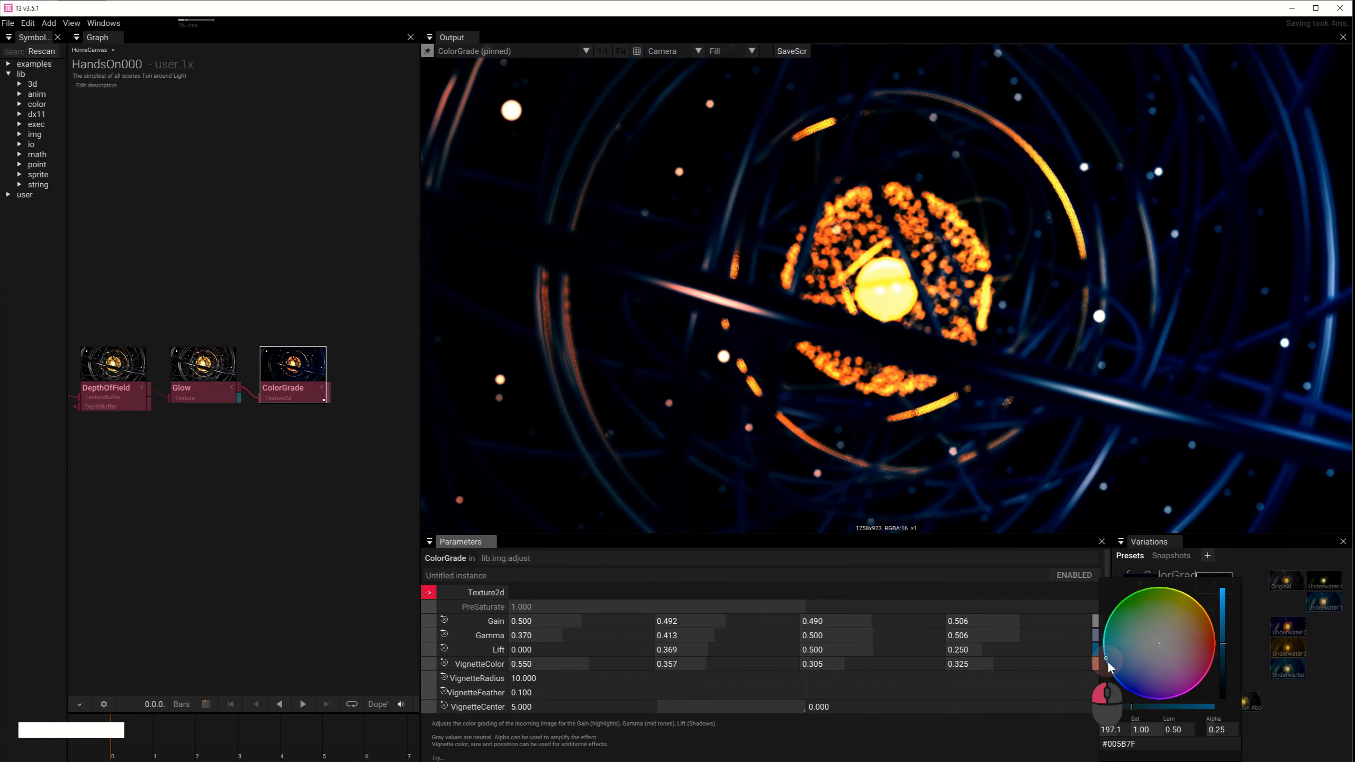
{"action": "left_click_drag", "start_coordinate": [1098, 637], "coordinate": [1149, 646]}
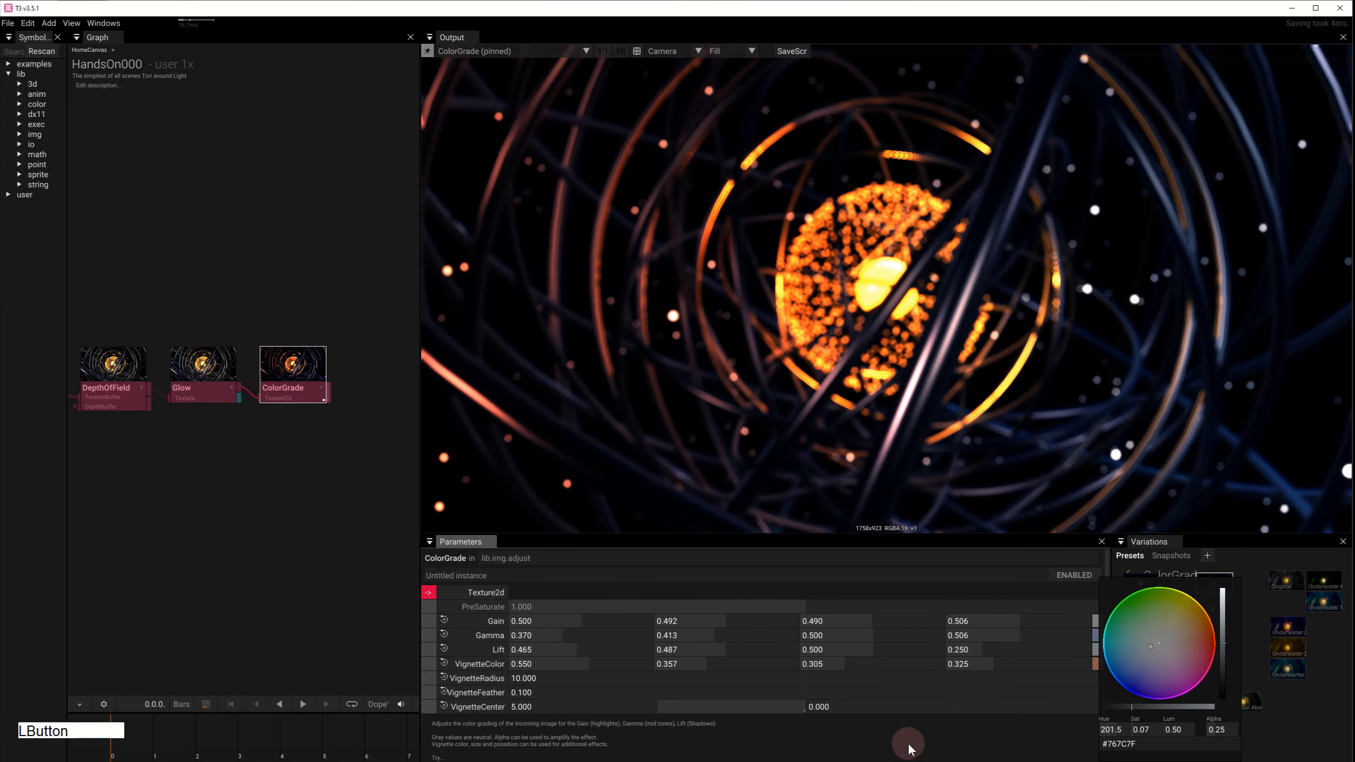
{"action": "left_click", "coordinate": [908, 744]}
Step: Add a Grain node to the output of ColorGrade and pin it as the displayed output
{"action": "left_click_drag", "start_coordinate": [303, 425], "coordinate": [296, 460]}
{"action": "scroll", "coordinate": [261, 426], "scroll_direction": "up", "scroll_amount": 3}
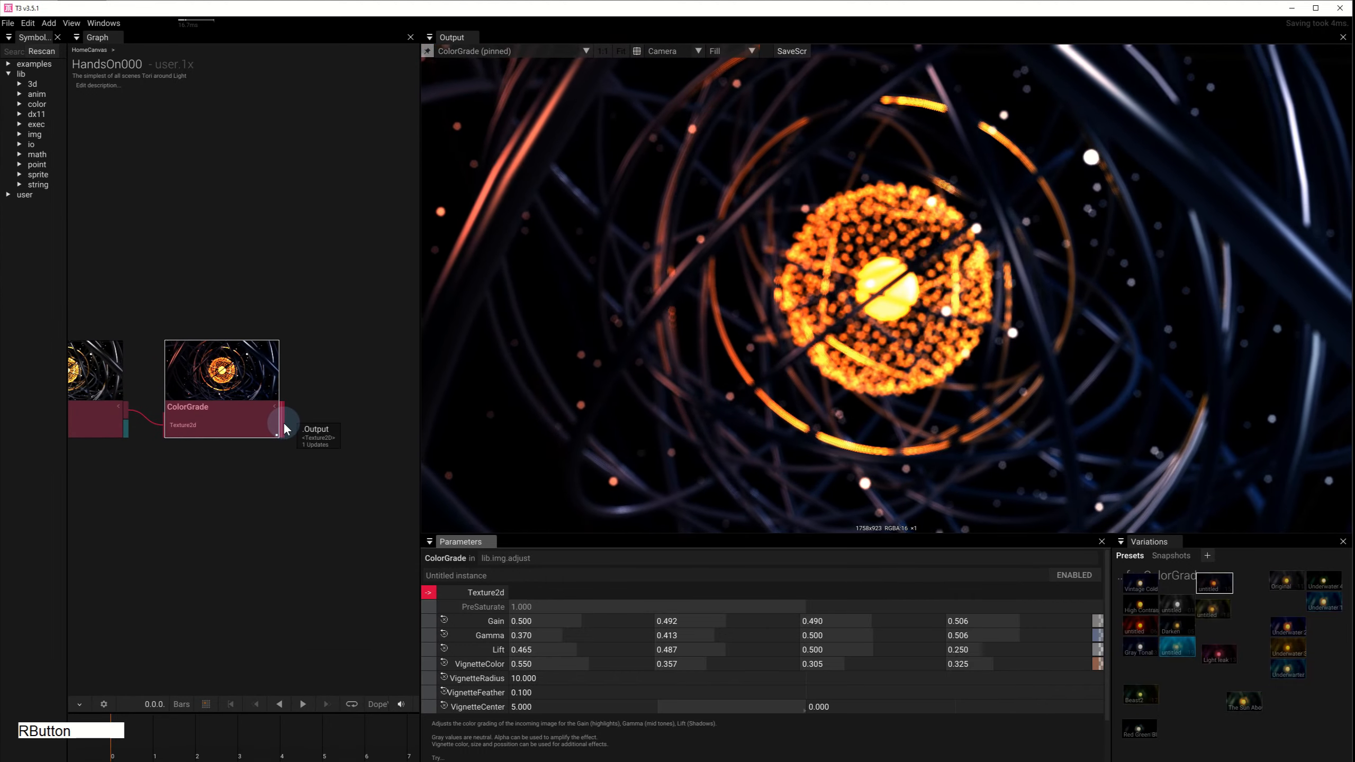
{"action": "left_click", "coordinate": [286, 429]}
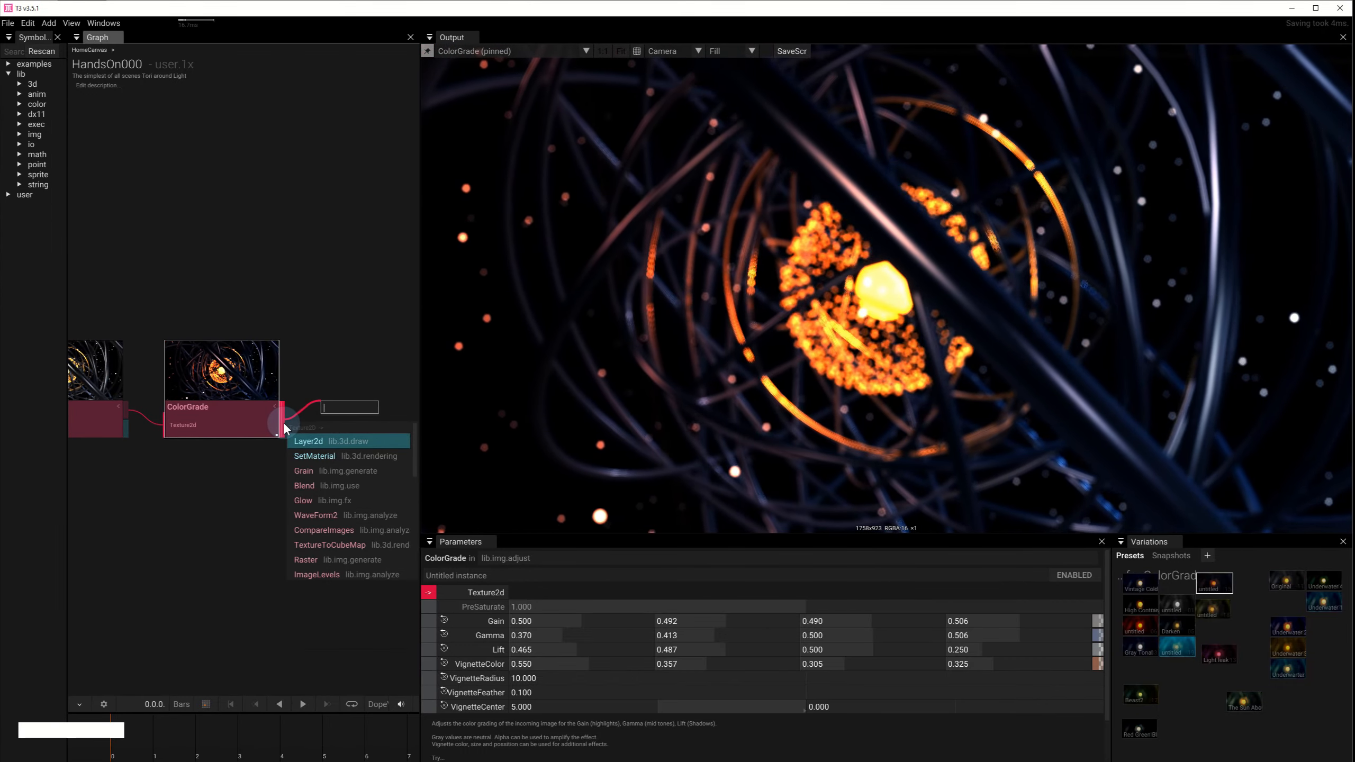
{"action": "type", "text": "grain"}
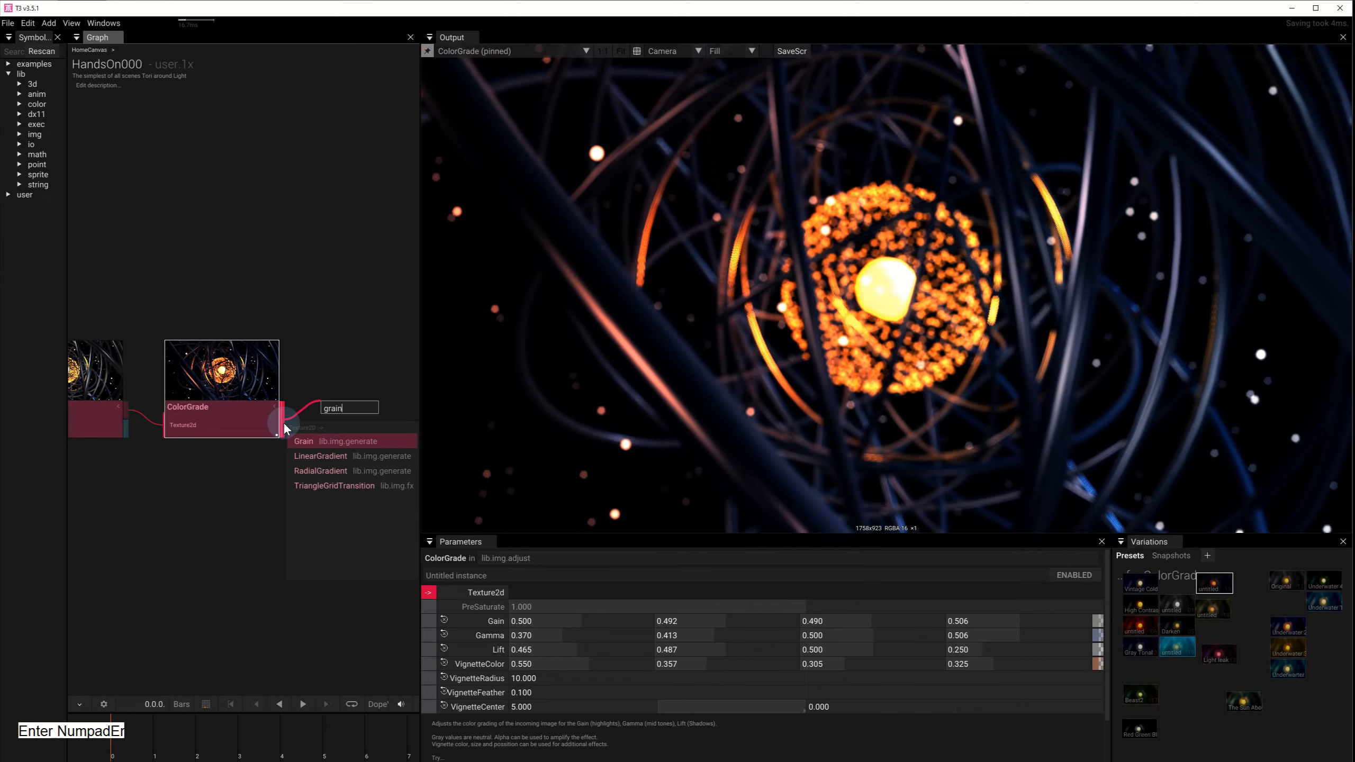
{"action": "key", "text": "Return"}
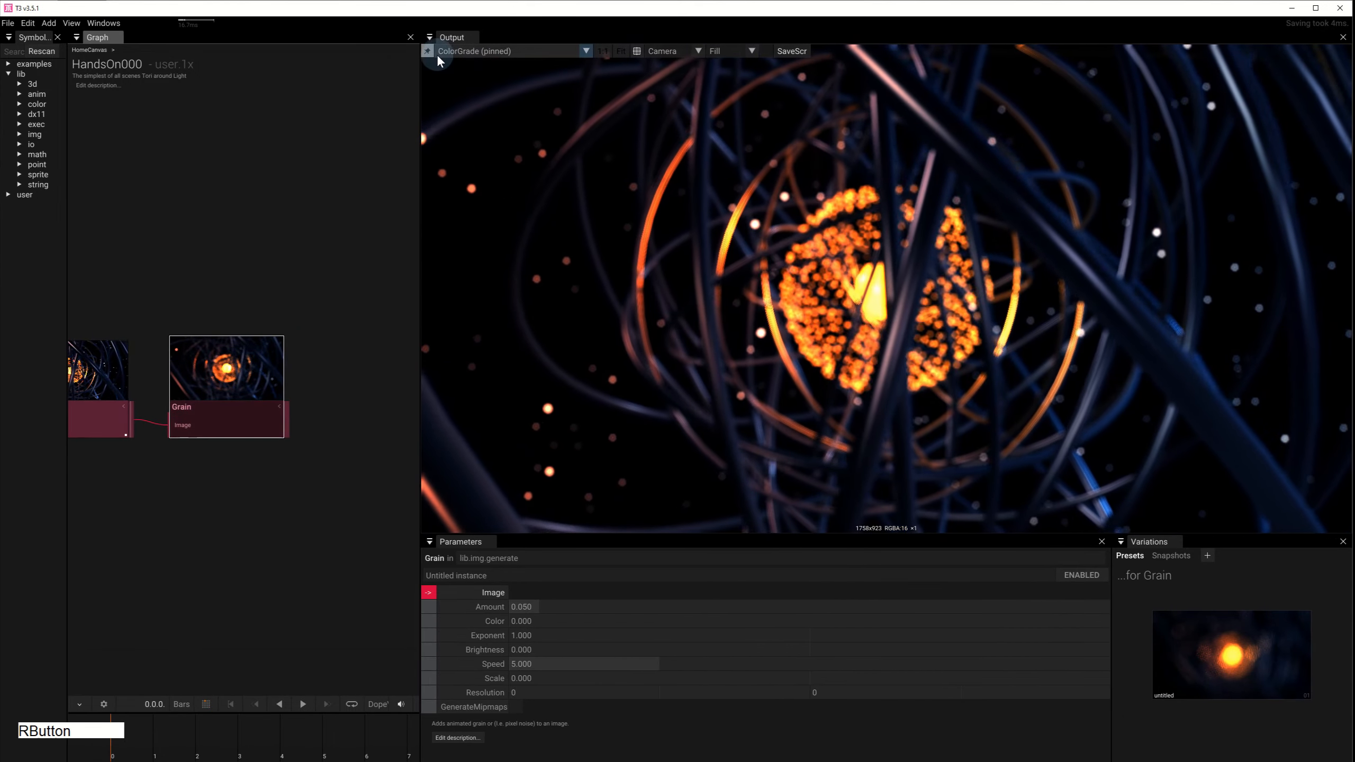
{"action": "left_click", "coordinate": [429, 51]}
Step: Raise the Grain Amount to 0.390 to exaggerate the noise
{"action": "left_click", "coordinate": [523, 607]}
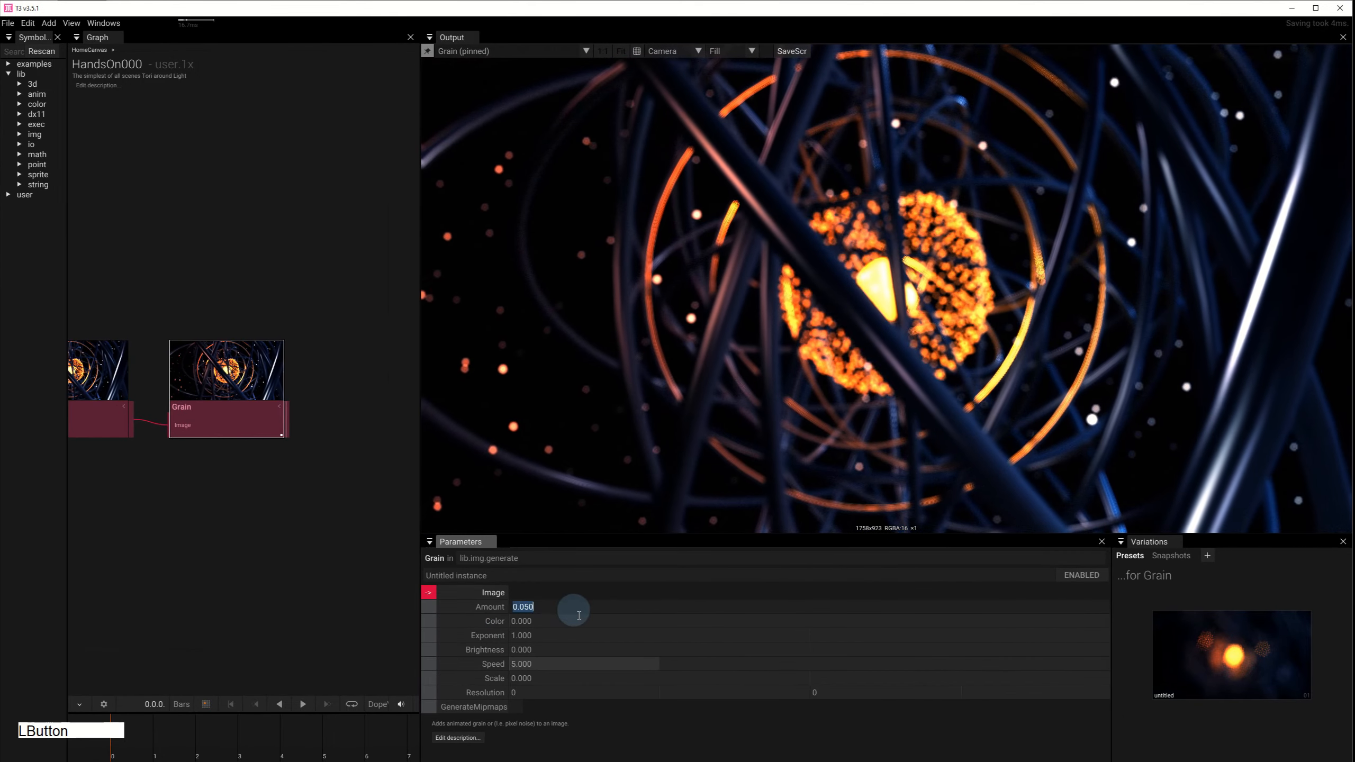
{"action": "key", "text": "Escape"}
{"action": "scroll", "coordinate": [560, 609], "scroll_direction": "up", "scroll_amount": 19}
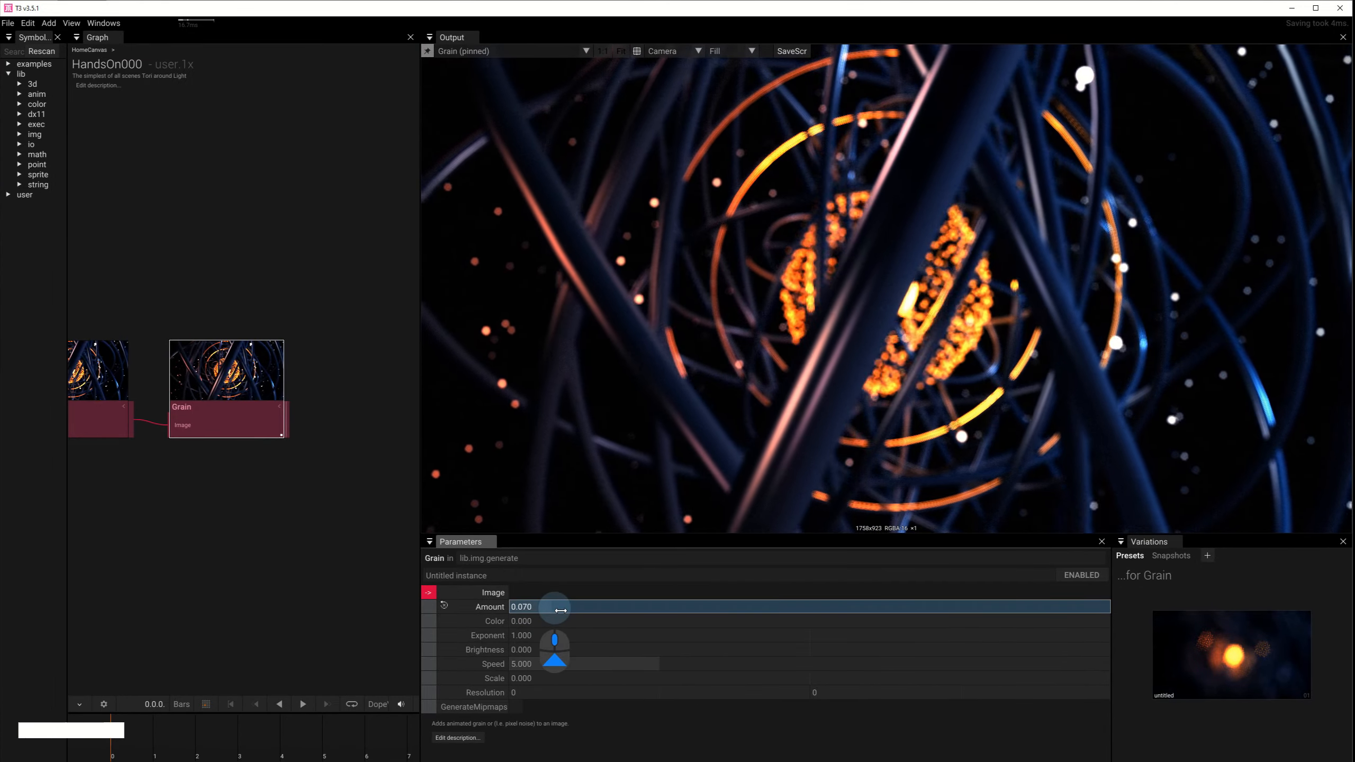
{"action": "scroll", "coordinate": [560, 609], "scroll_direction": "up", "scroll_amount": 15}
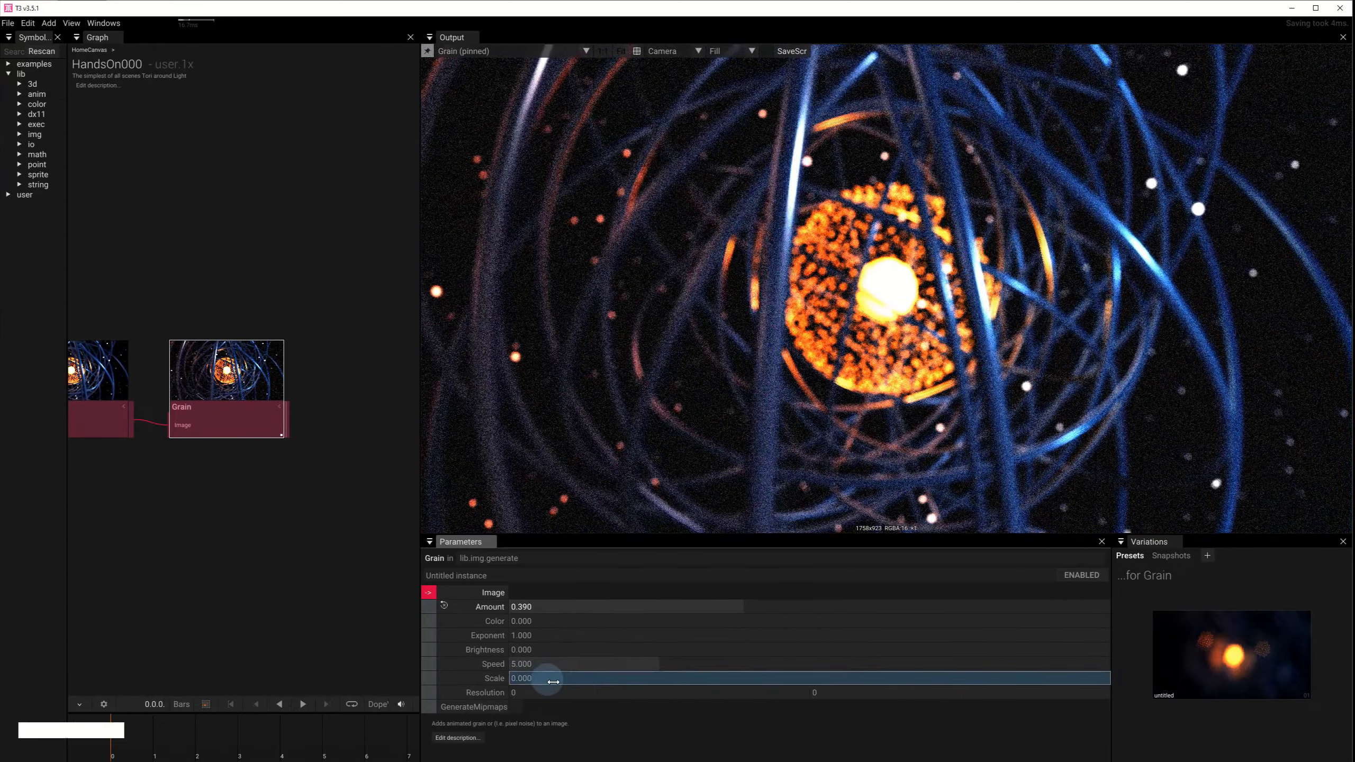
Step: Set the Speed of the Grain node to 55
{"action": "left_click_drag", "start_coordinate": [559, 662], "coordinate": [559, 671]}
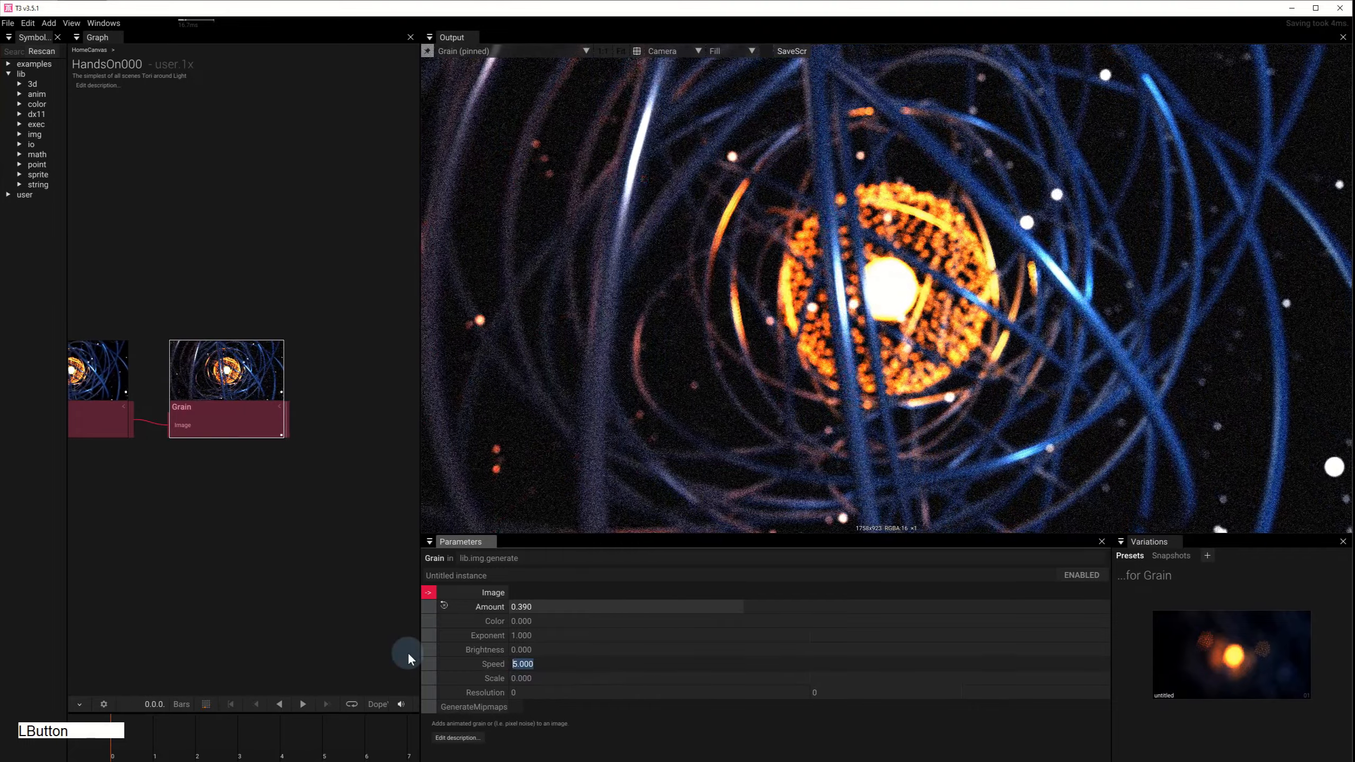
{"action": "type", "text": "55"}
{"action": "key", "text": "Return"}
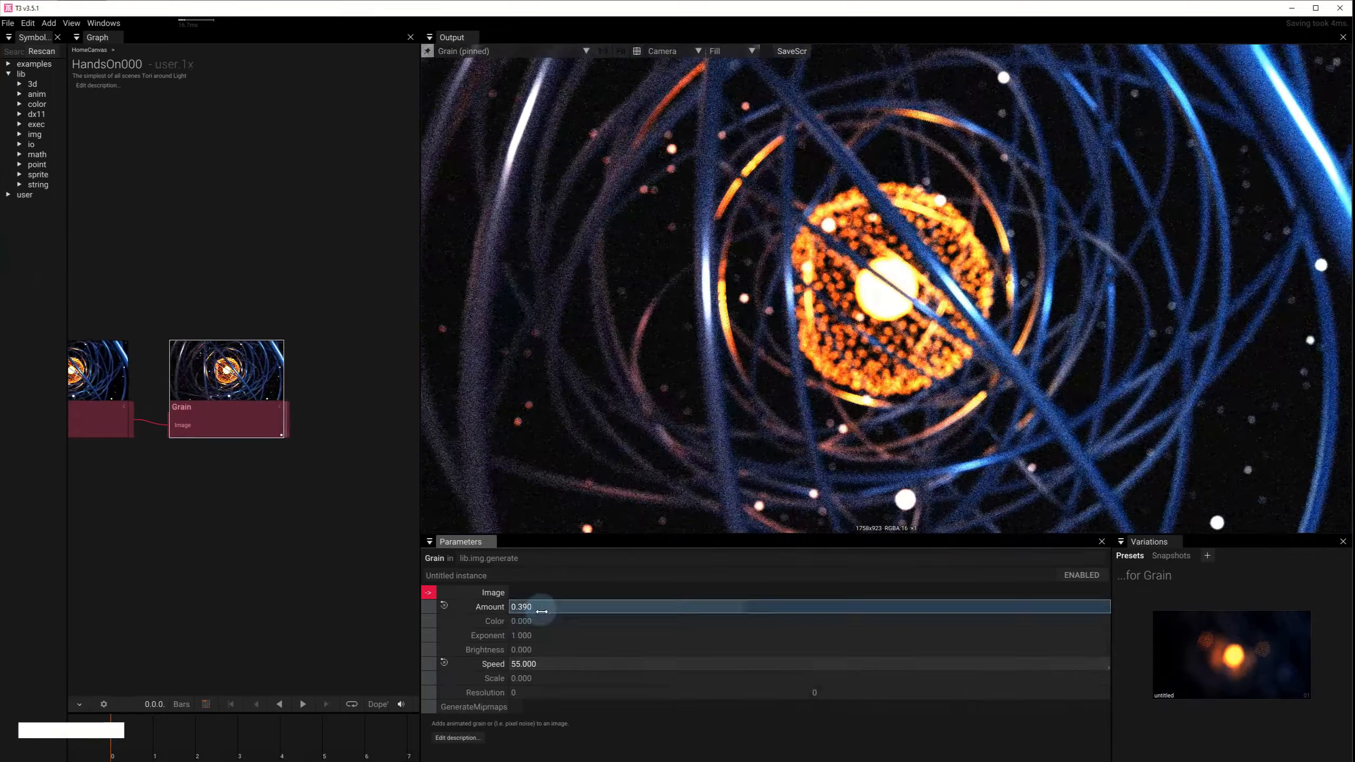
Step: Reset the Grain Amount to its default and raise it gradually to 0.140
{"action": "left_click", "coordinate": [467, 609]}
{"action": "scroll", "coordinate": [548, 612], "scroll_direction": "up", "scroll_amount": 4}
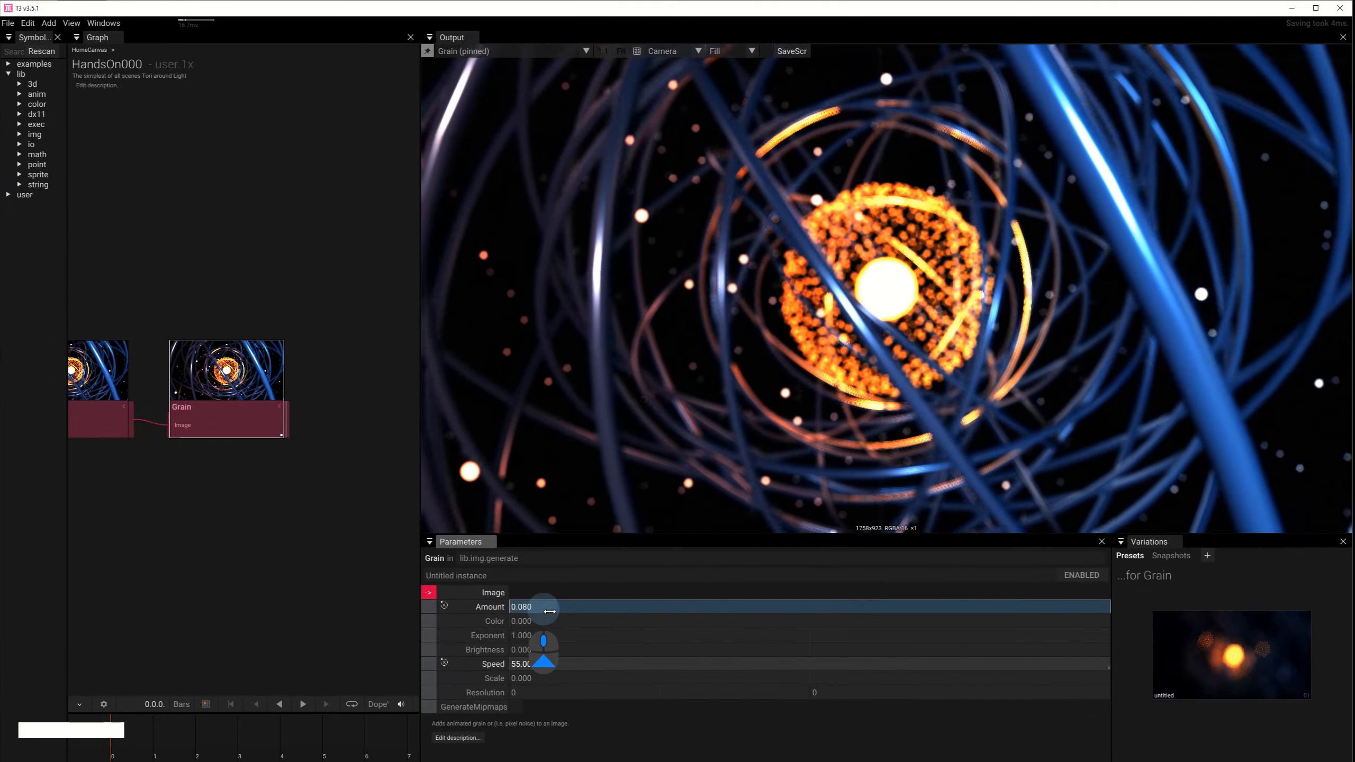
{"action": "scroll", "coordinate": [550, 612], "scroll_direction": "up", "scroll_amount": 3}
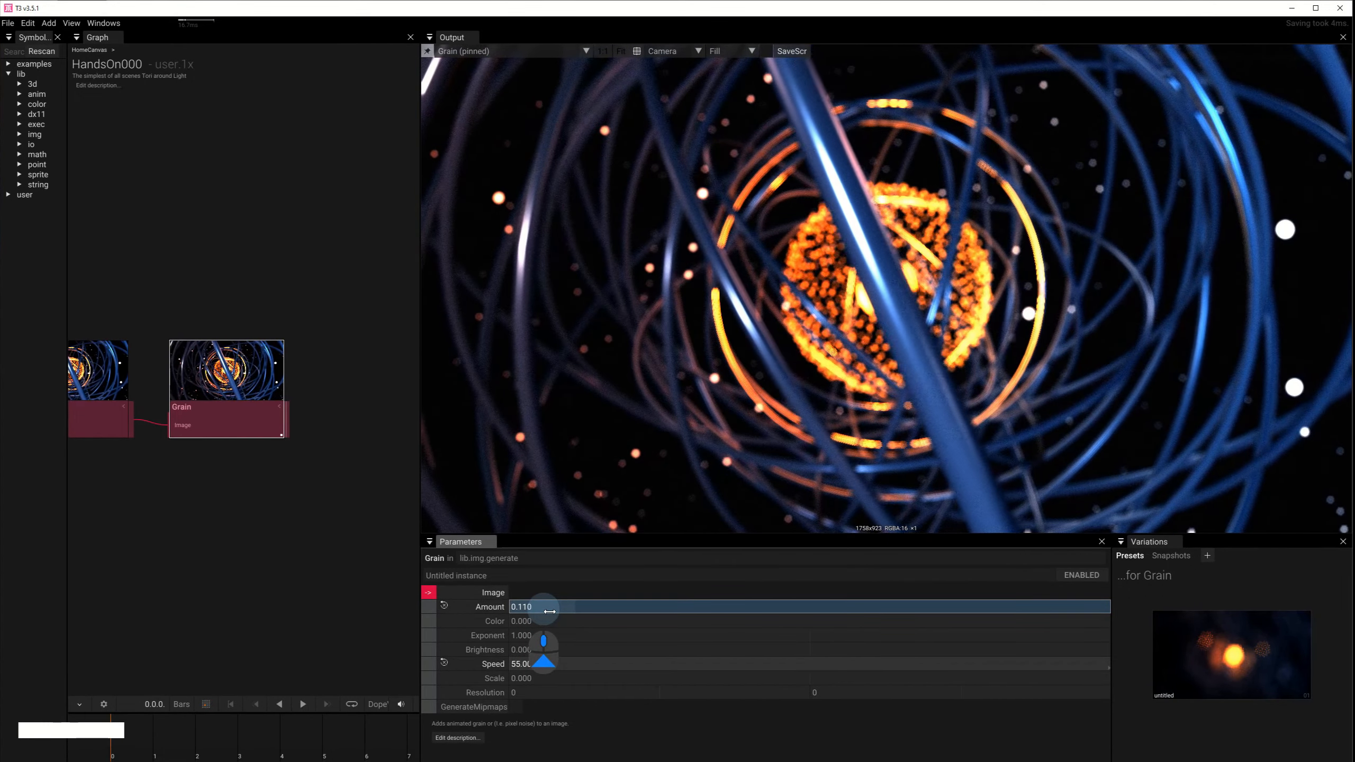
{"action": "scroll", "coordinate": [549, 612], "scroll_direction": "up", "scroll_amount": 2}
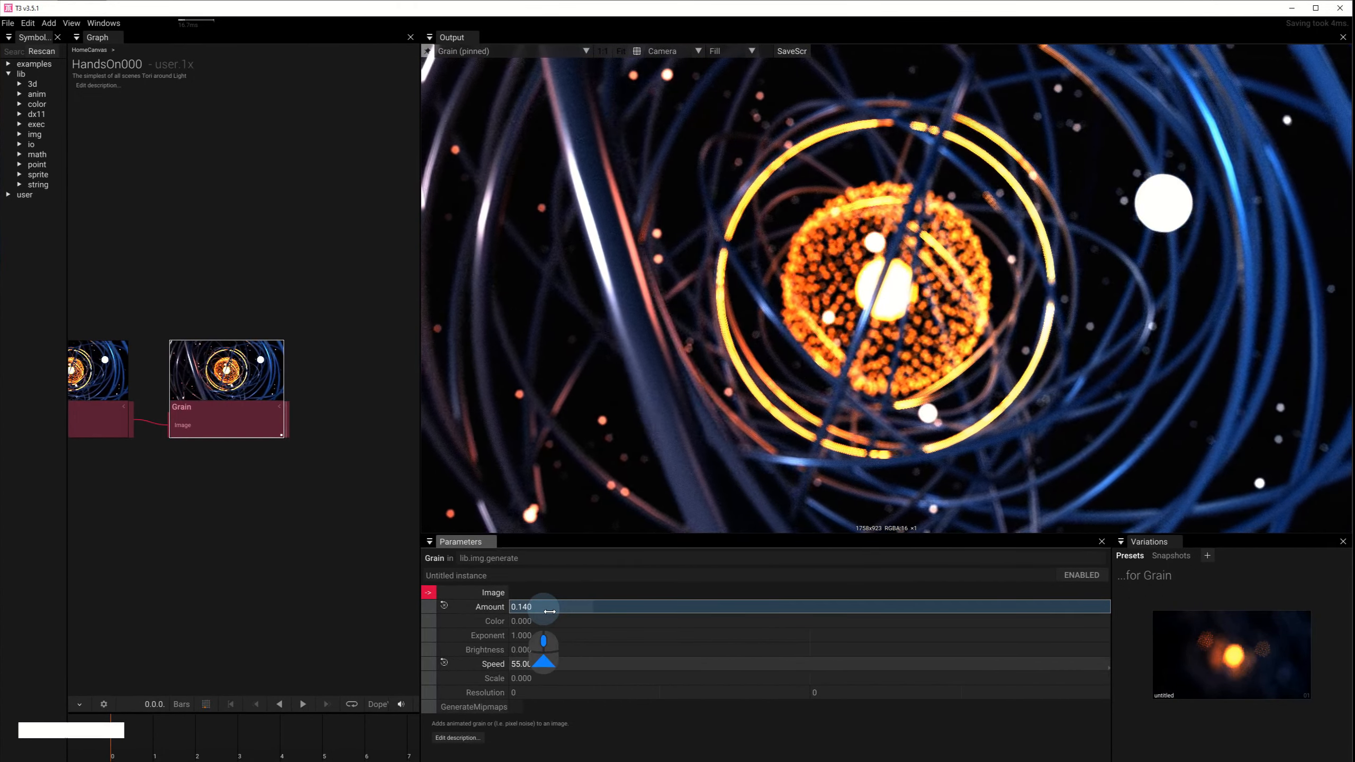
Step: Add a ChromaticDistortion node after Grain and pin it as the displayed output
{"action": "left_click_drag", "start_coordinate": [294, 425], "coordinate": [227, 436]}
{"action": "left_click", "coordinate": [222, 433]}
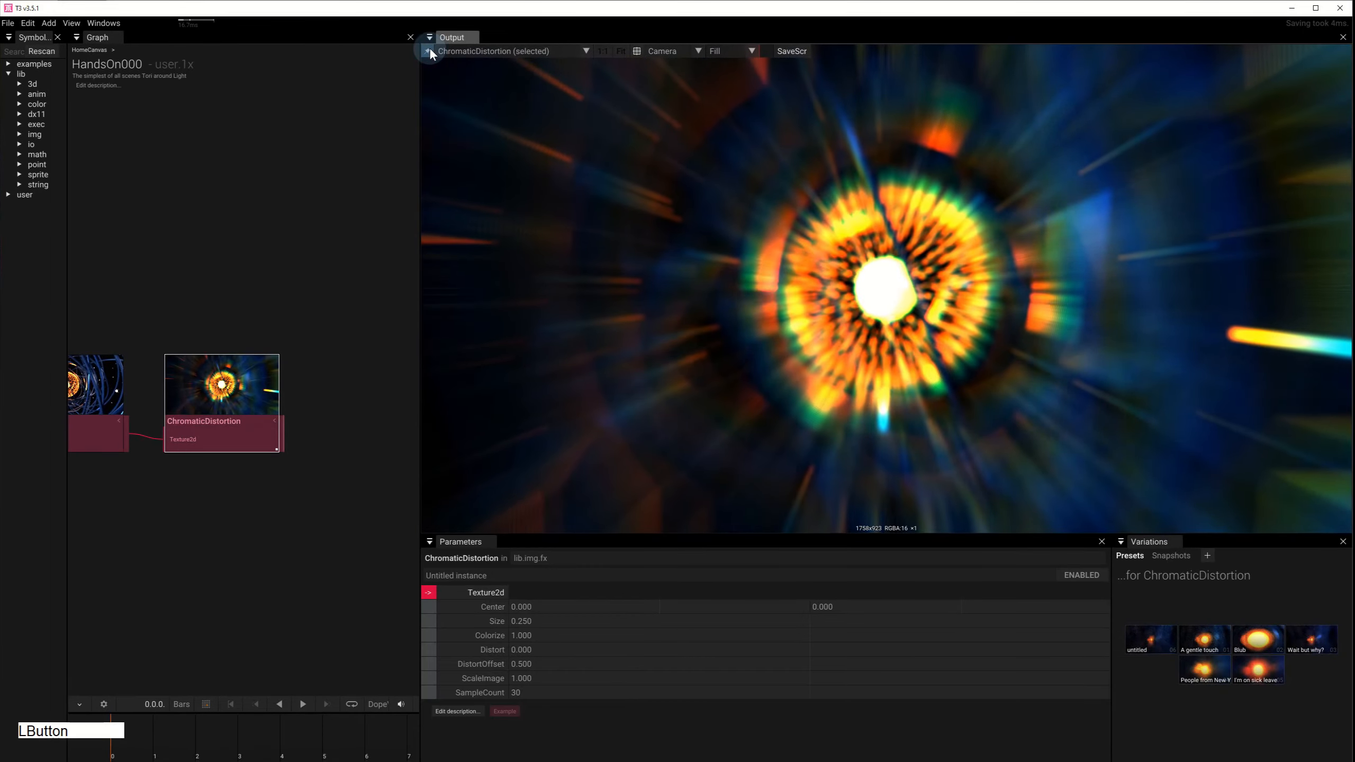
{"action": "left_click", "coordinate": [428, 51]}
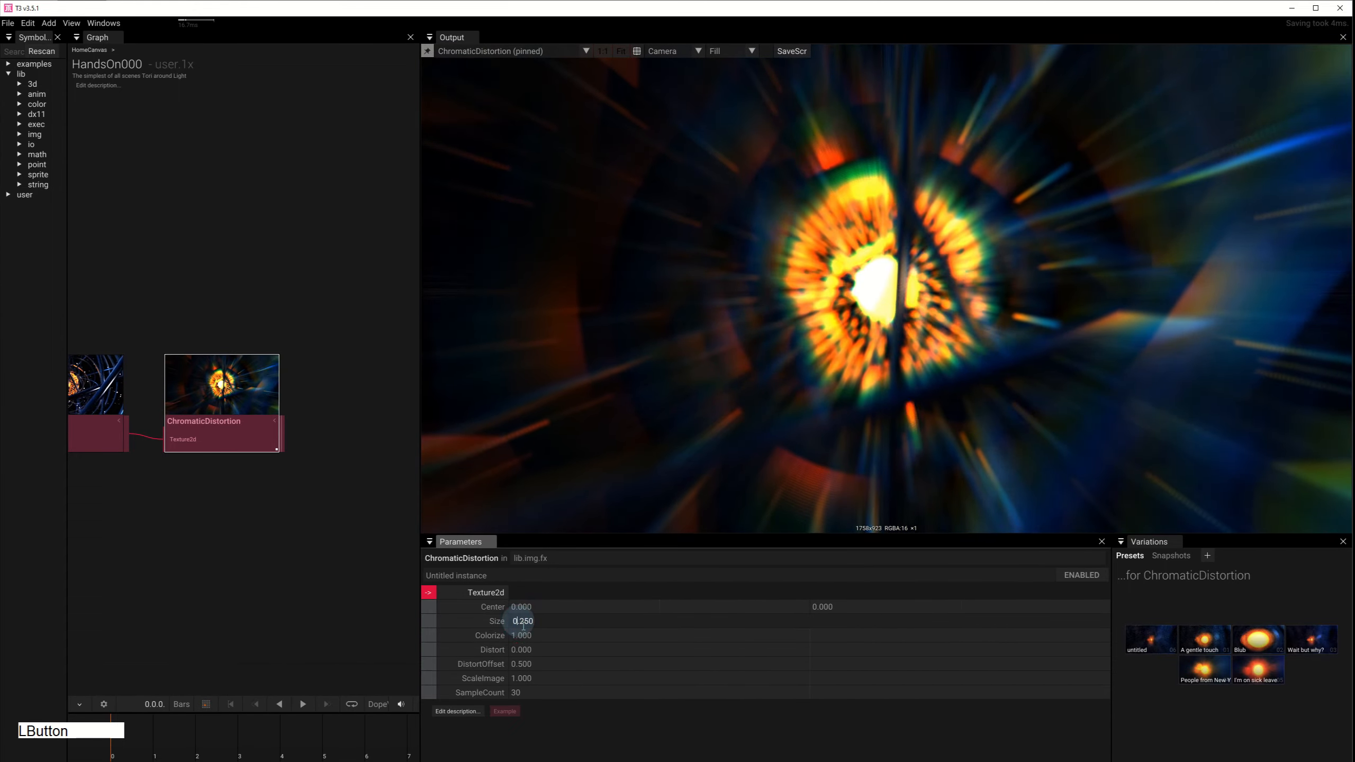
Step: Set the Size of the ChromaticDistortion to 0.025
{"action": "key", "text": "Right"}
{"action": "type", "text": "0"}
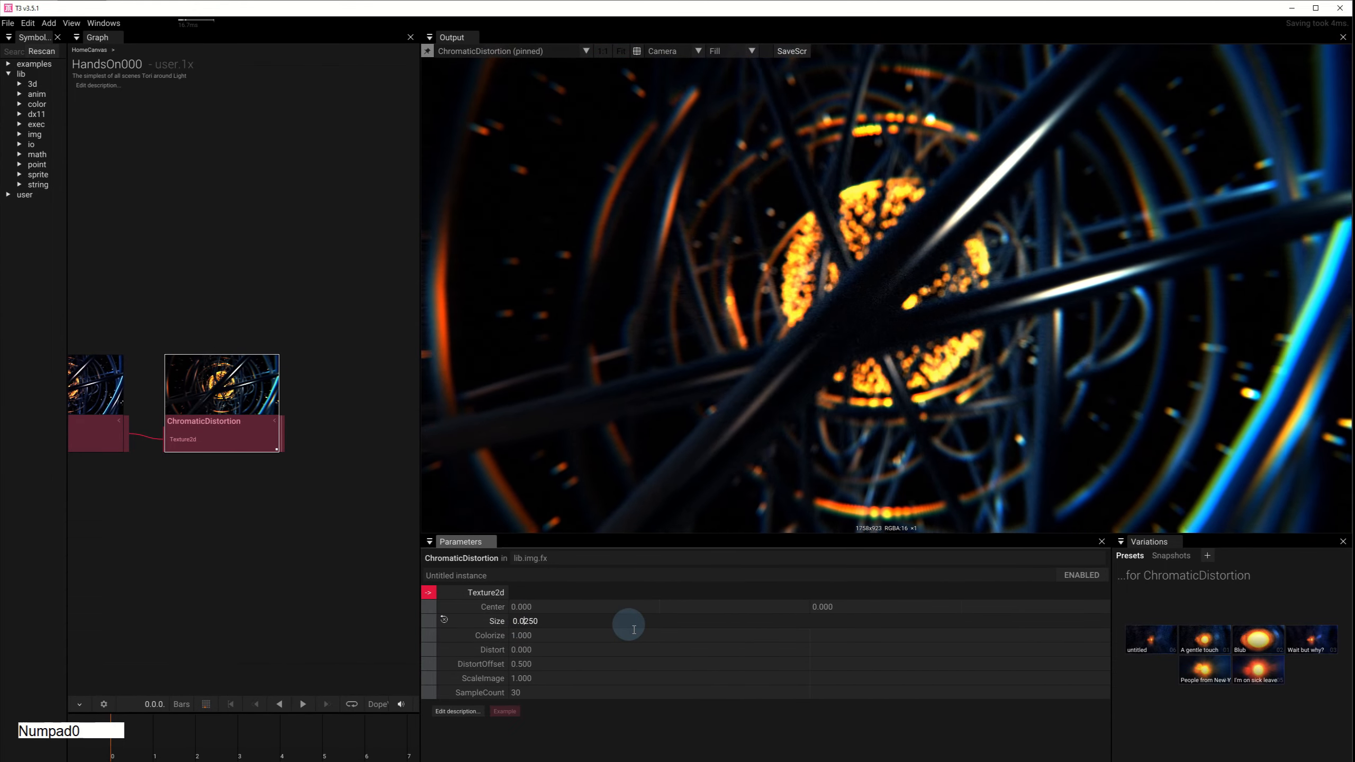
{"action": "key", "text": "Return"}
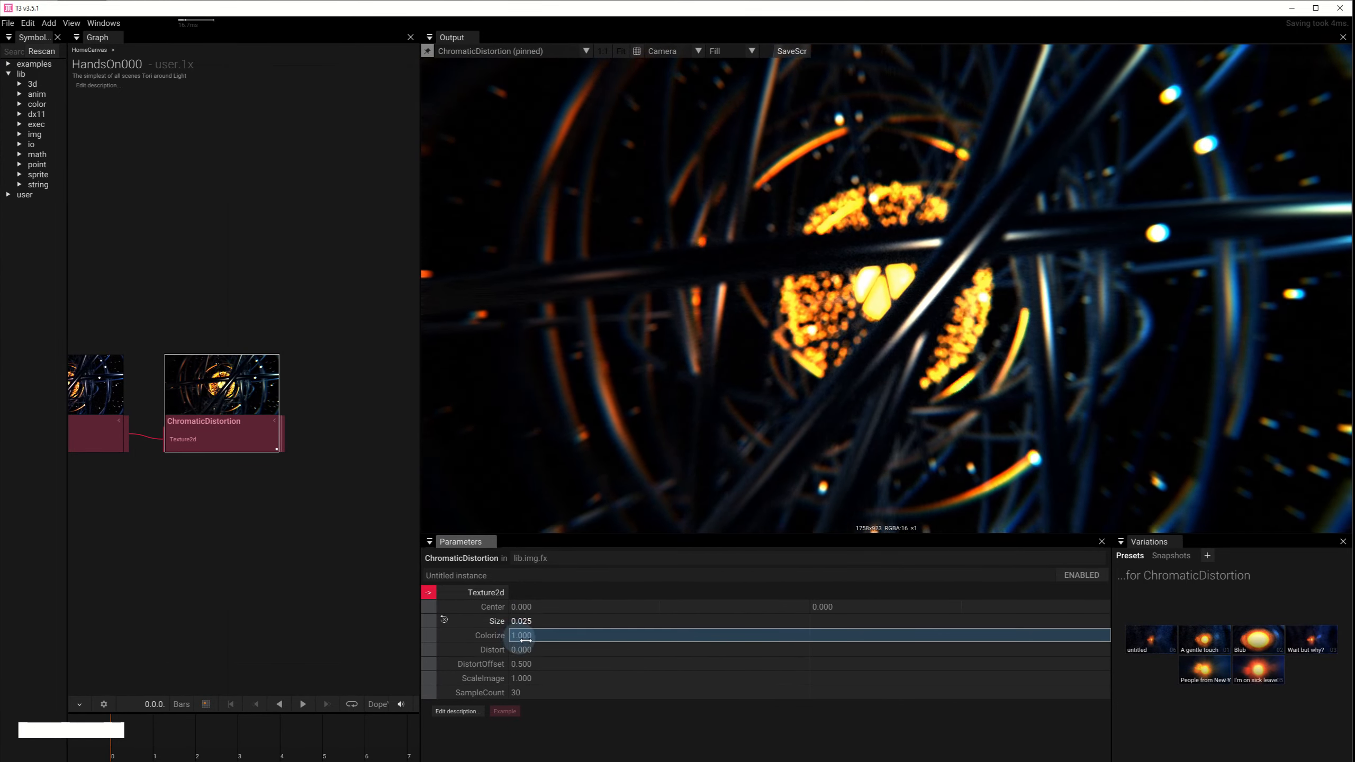
Step: Try Colorize at zero on the ChromaticDistortion, reset it, and set it to 0.300
{"action": "scroll", "coordinate": [546, 640], "scroll_direction": "down", "scroll_amount": 9}
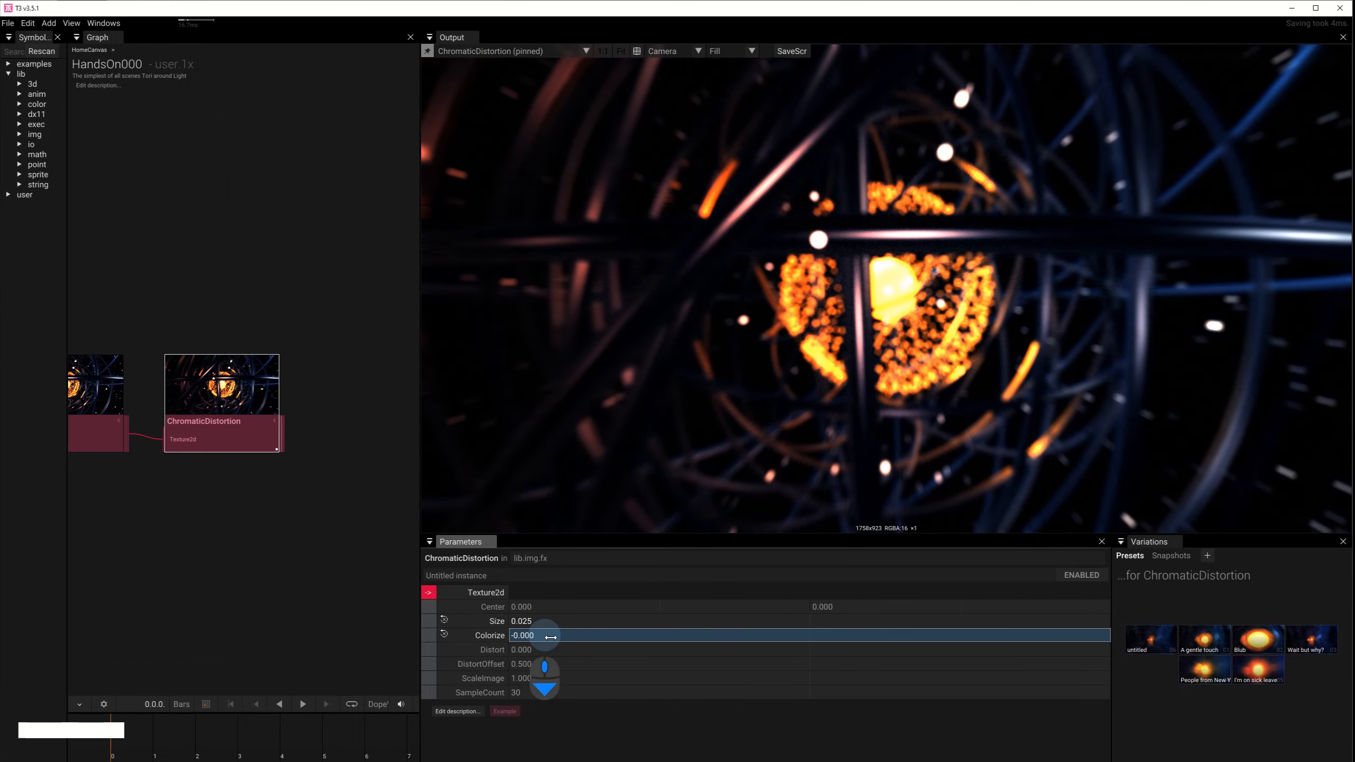
{"action": "left_click", "coordinate": [444, 633]}
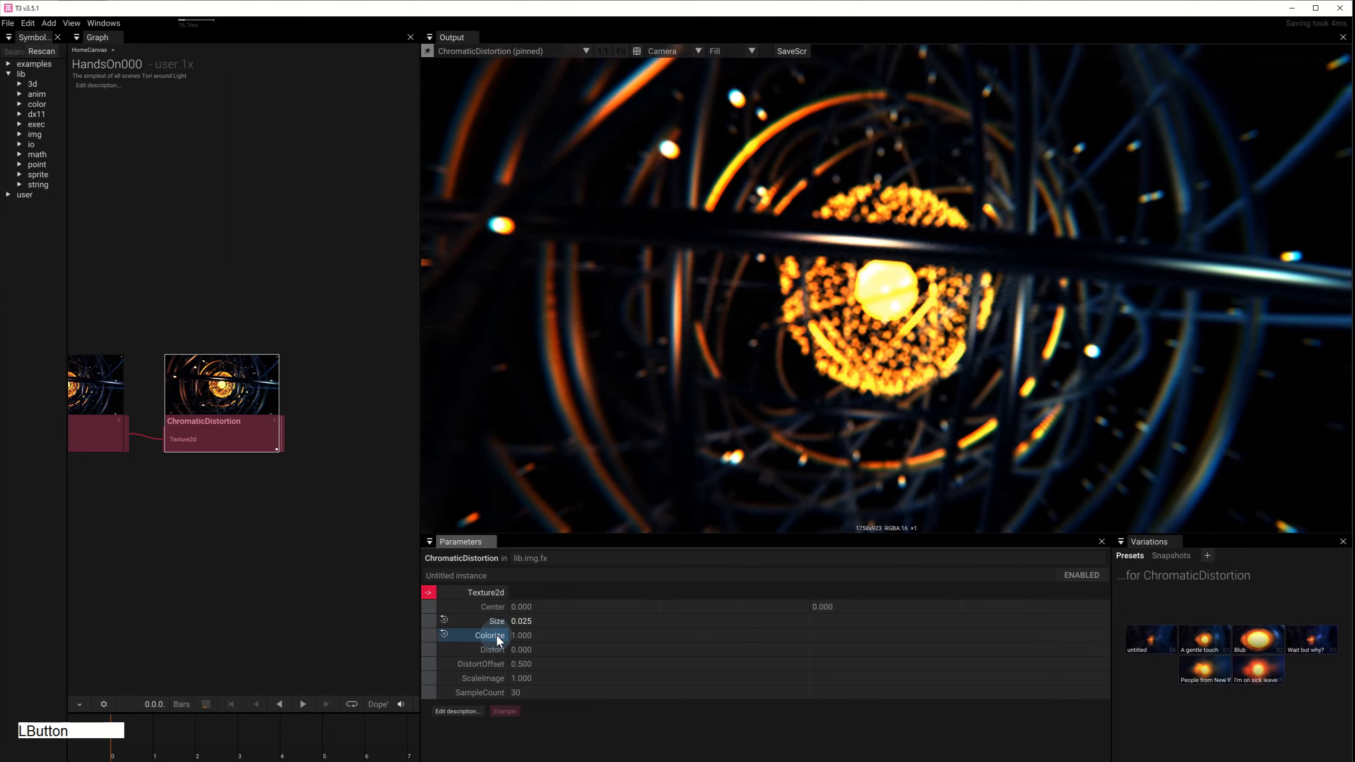
{"action": "scroll", "coordinate": [558, 634], "scroll_direction": "down", "scroll_amount": 7}
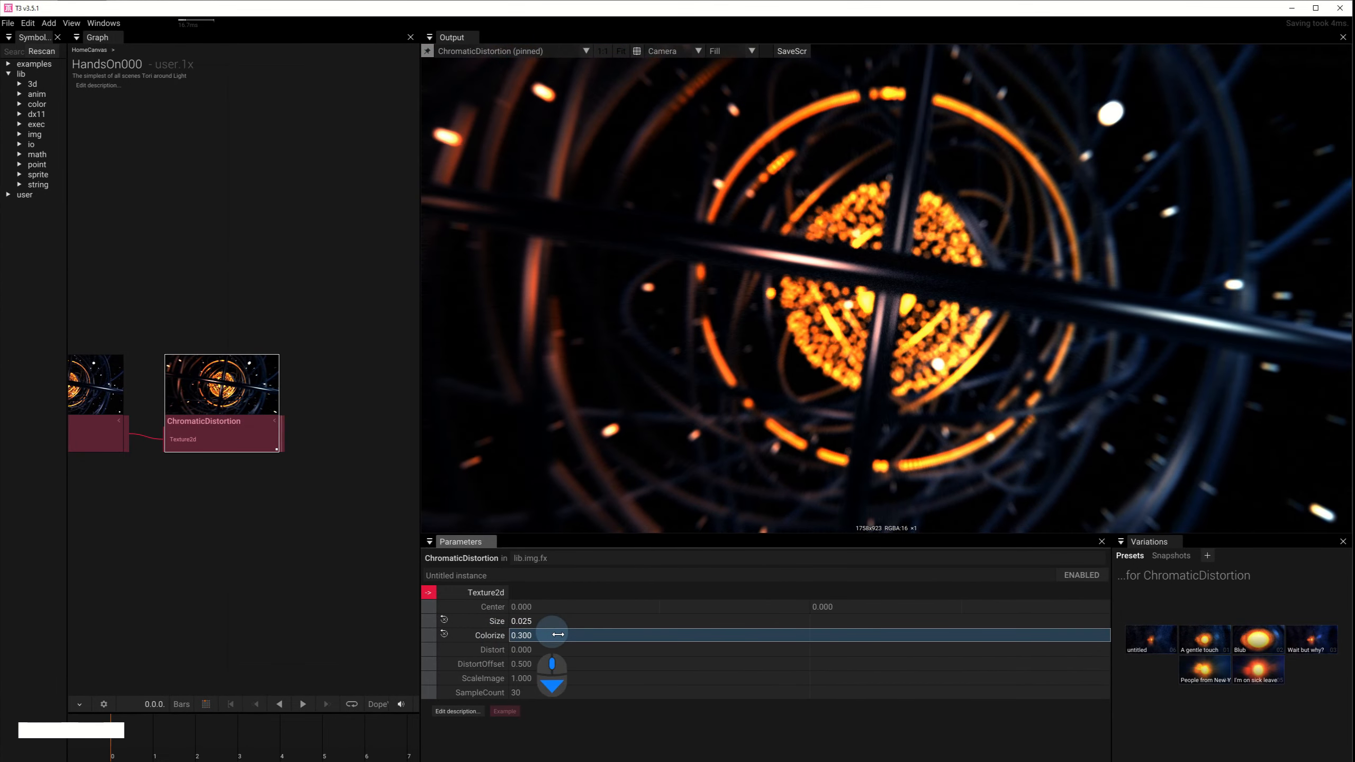
Step: Select the upper DrawPoints node and toggle it off and on to check which points it draws
{"action": "scroll", "coordinate": [304, 438], "scroll_direction": "down", "scroll_amount": 5}
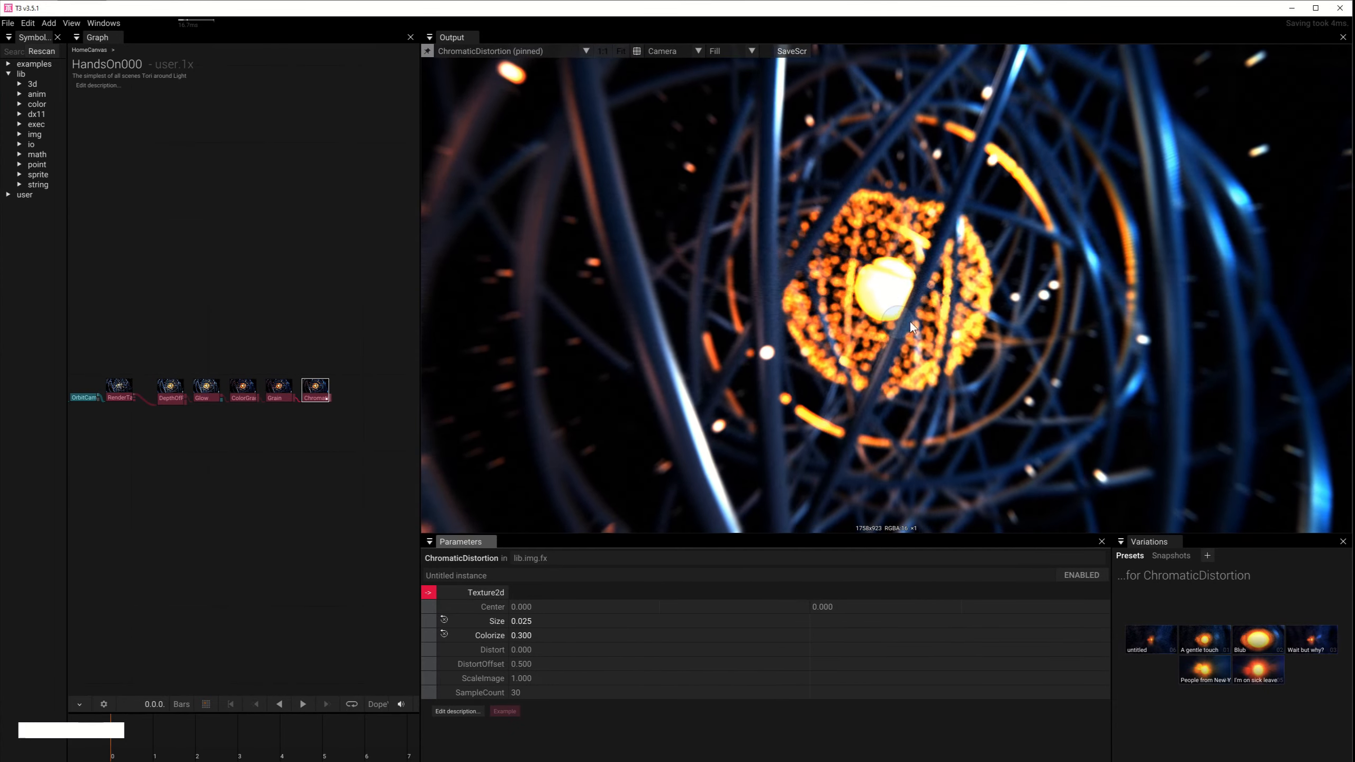
{"action": "scroll", "coordinate": [291, 470], "scroll_direction": "down", "scroll_amount": 3}
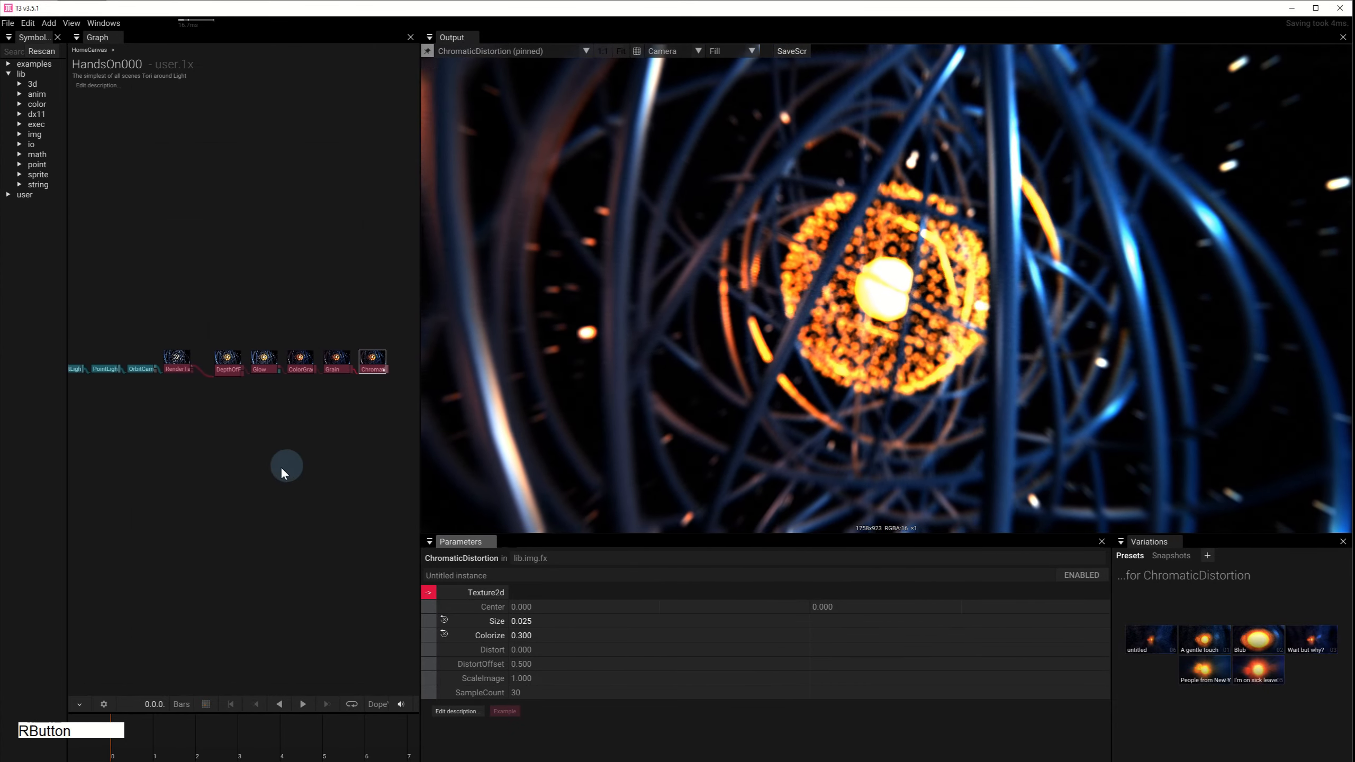
{"action": "scroll", "coordinate": [301, 474], "scroll_direction": "up", "scroll_amount": 5}
{"action": "left_click", "coordinate": [255, 428]}
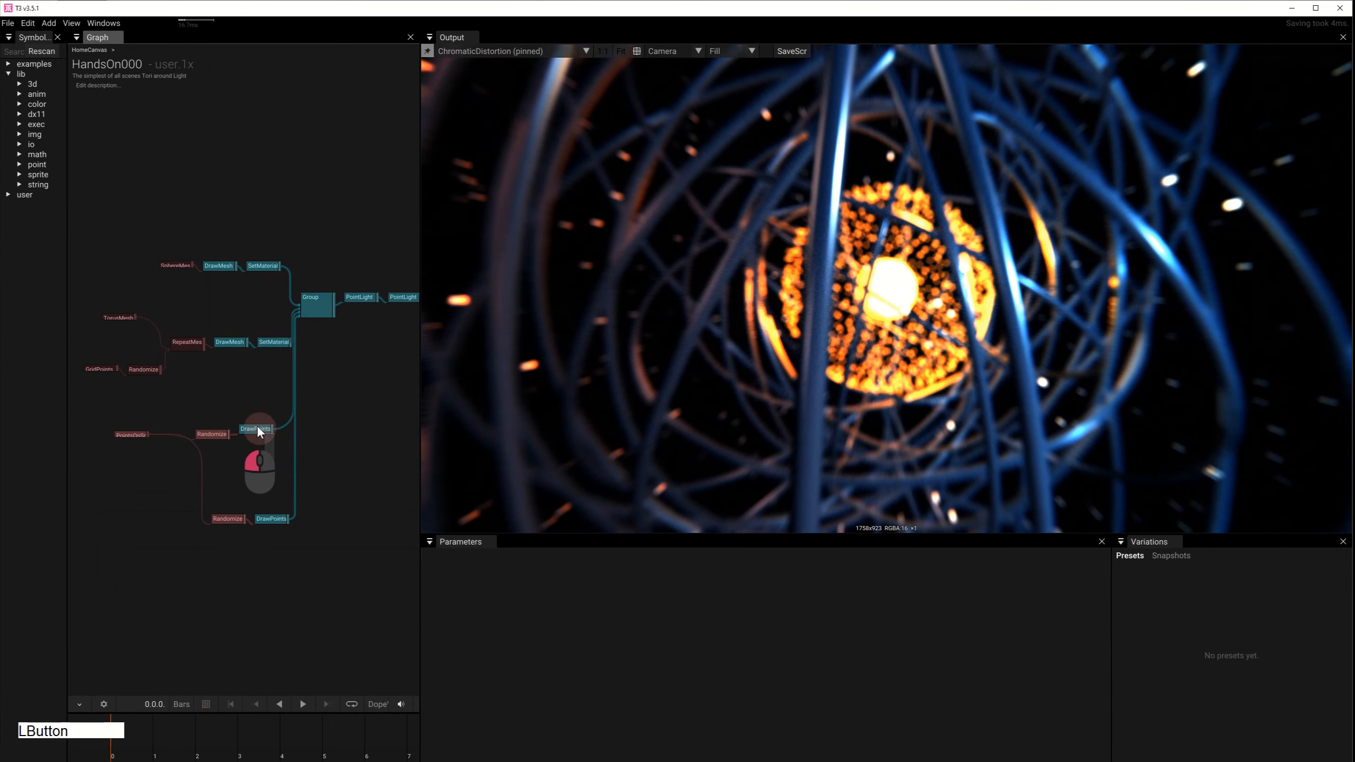
{"action": "key", "text": "shift+d"}
{"action": "key", "text": "shift+d"}
Step: Shift the PointsOnSphere, RandomizePoints and upper DrawPoints nodes together away from the Group to make room after DrawPoints
{"action": "left_click_drag", "start_coordinate": [240, 487], "coordinate": [334, 467]}
{"action": "scroll", "coordinate": [335, 467], "scroll_direction": "up", "scroll_amount": 4}
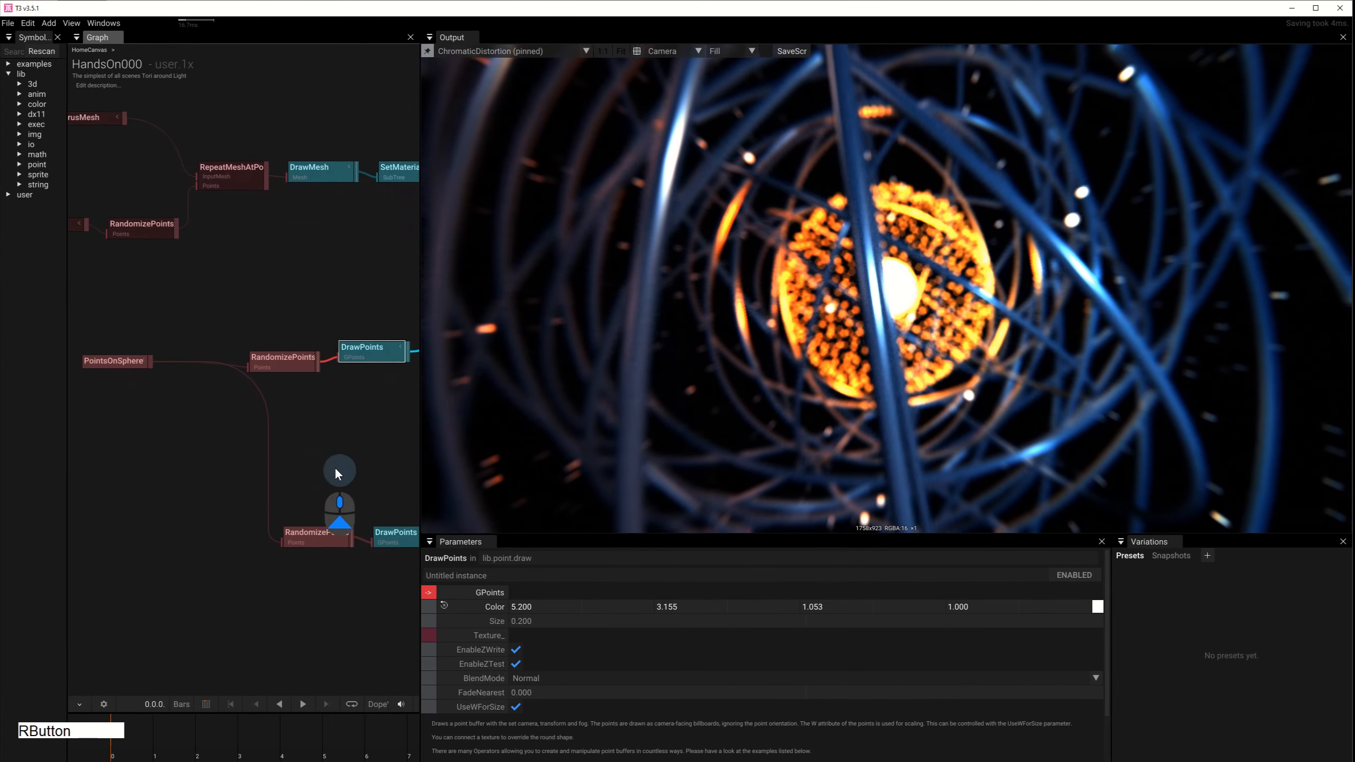
{"action": "left_click_drag", "start_coordinate": [223, 428], "coordinate": [316, 426]}
{"action": "left_click_drag", "start_coordinate": [122, 321], "coordinate": [350, 436]}
{"action": "left_click_drag", "start_coordinate": [358, 367], "coordinate": [235, 353]}
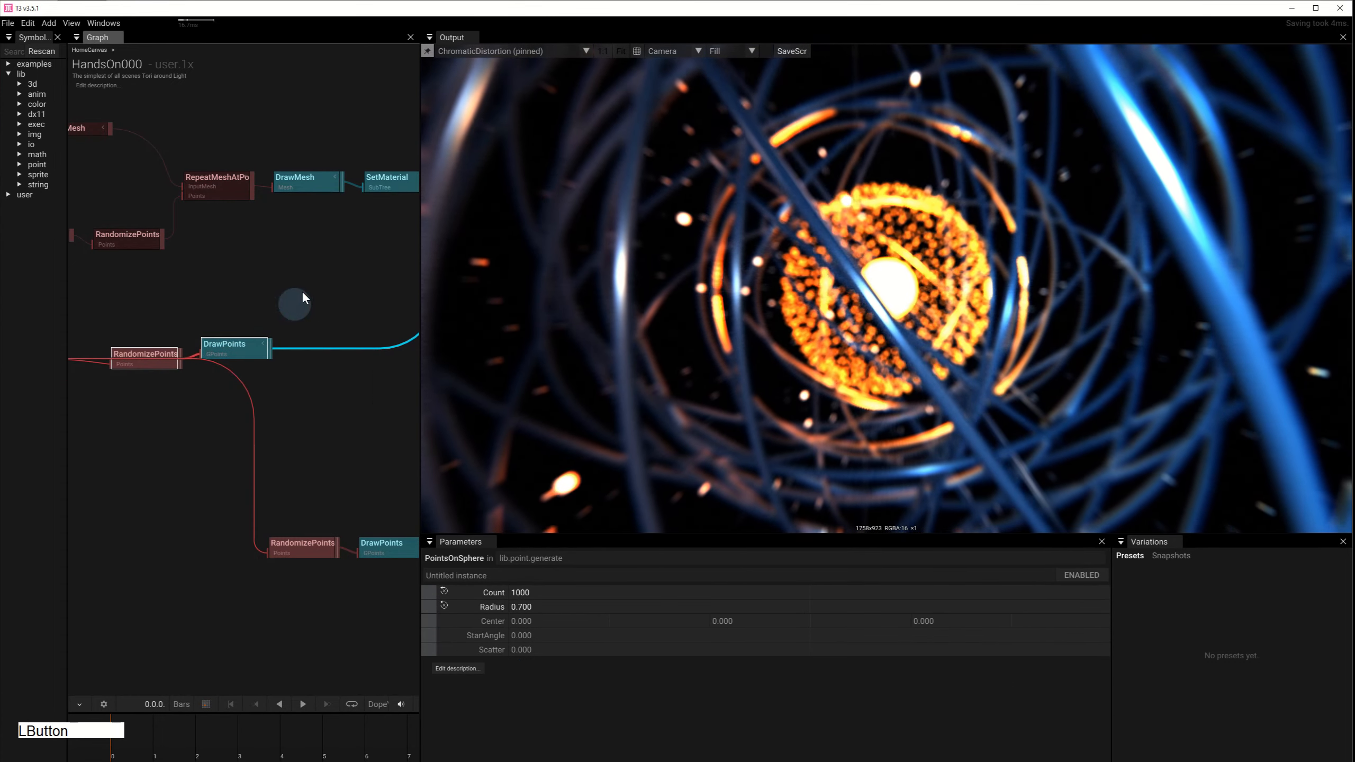
Step: Insert a Transform node on the connection leaving the upper DrawPoints node
{"action": "left_click", "coordinate": [281, 360]}
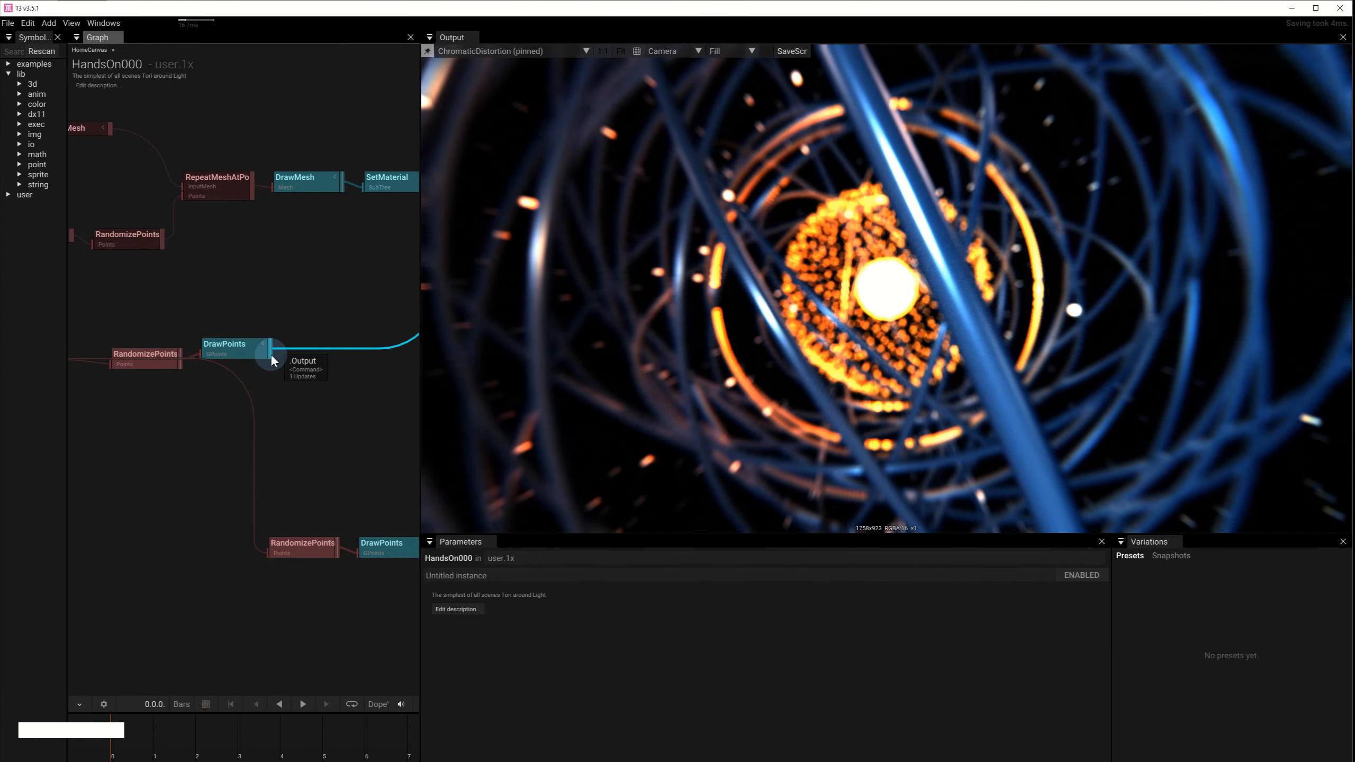
{"action": "left_click", "coordinate": [269, 354]}
{"action": "left_click", "coordinate": [310, 394]}
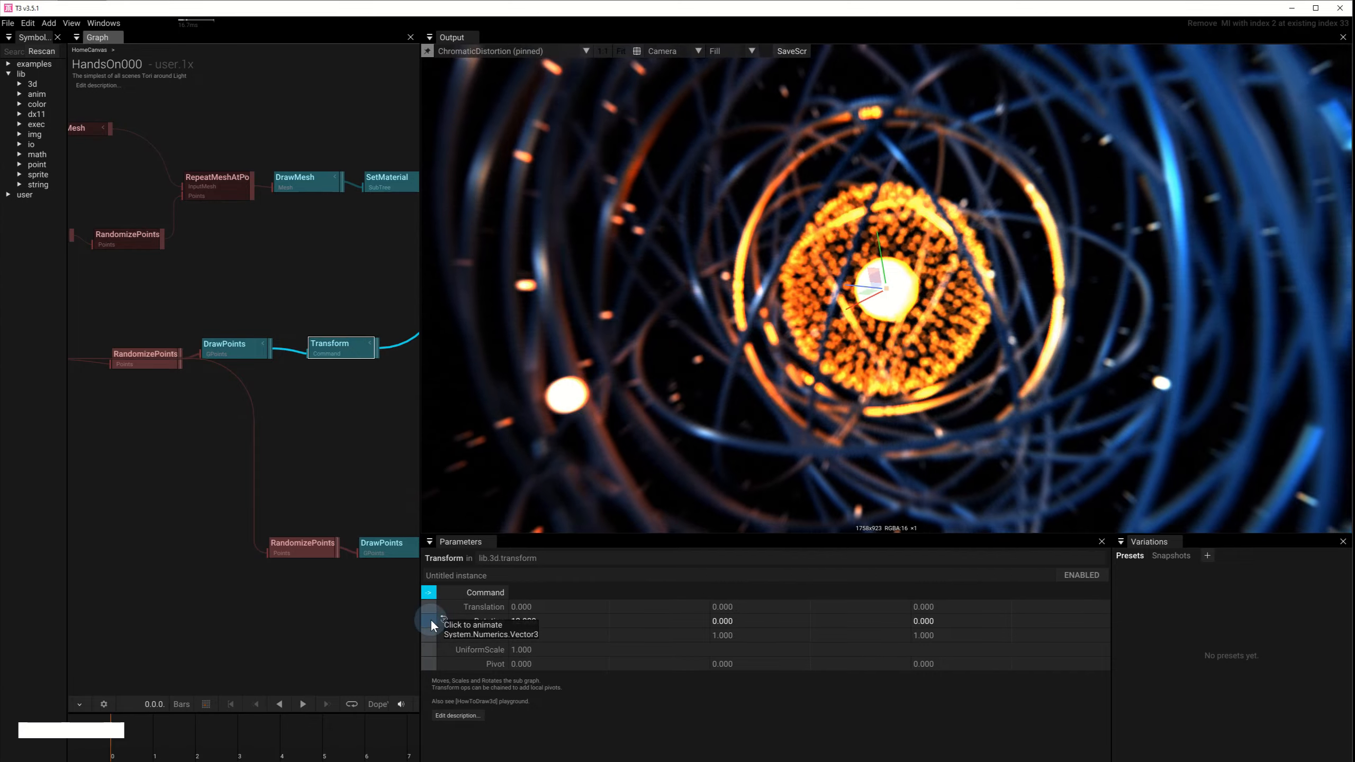
Step: Feed the Transform's Rotation from a new PerlinNoise3 node and select that noise node
{"action": "left_click_drag", "start_coordinate": [430, 619], "coordinate": [150, 481]}
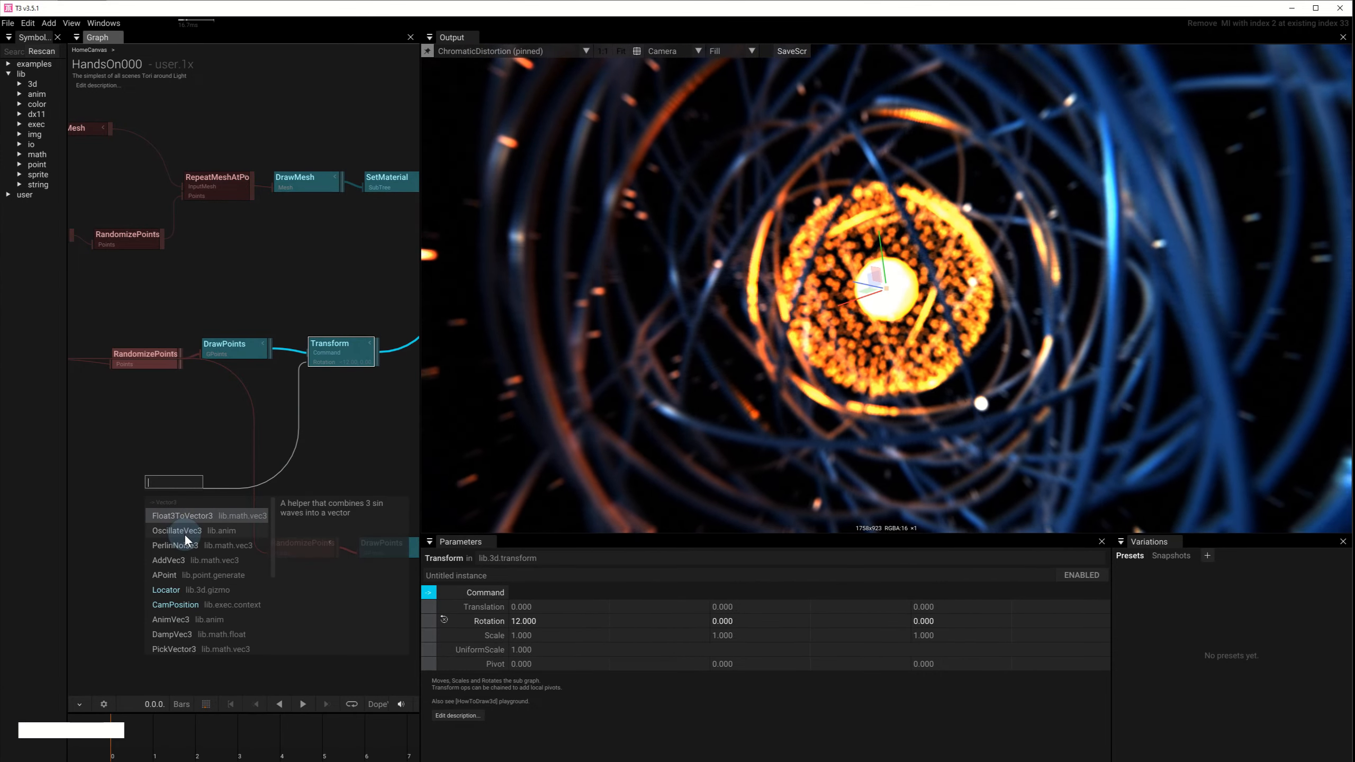
{"action": "left_click", "coordinate": [184, 546]}
{"action": "left_click", "coordinate": [183, 487]}
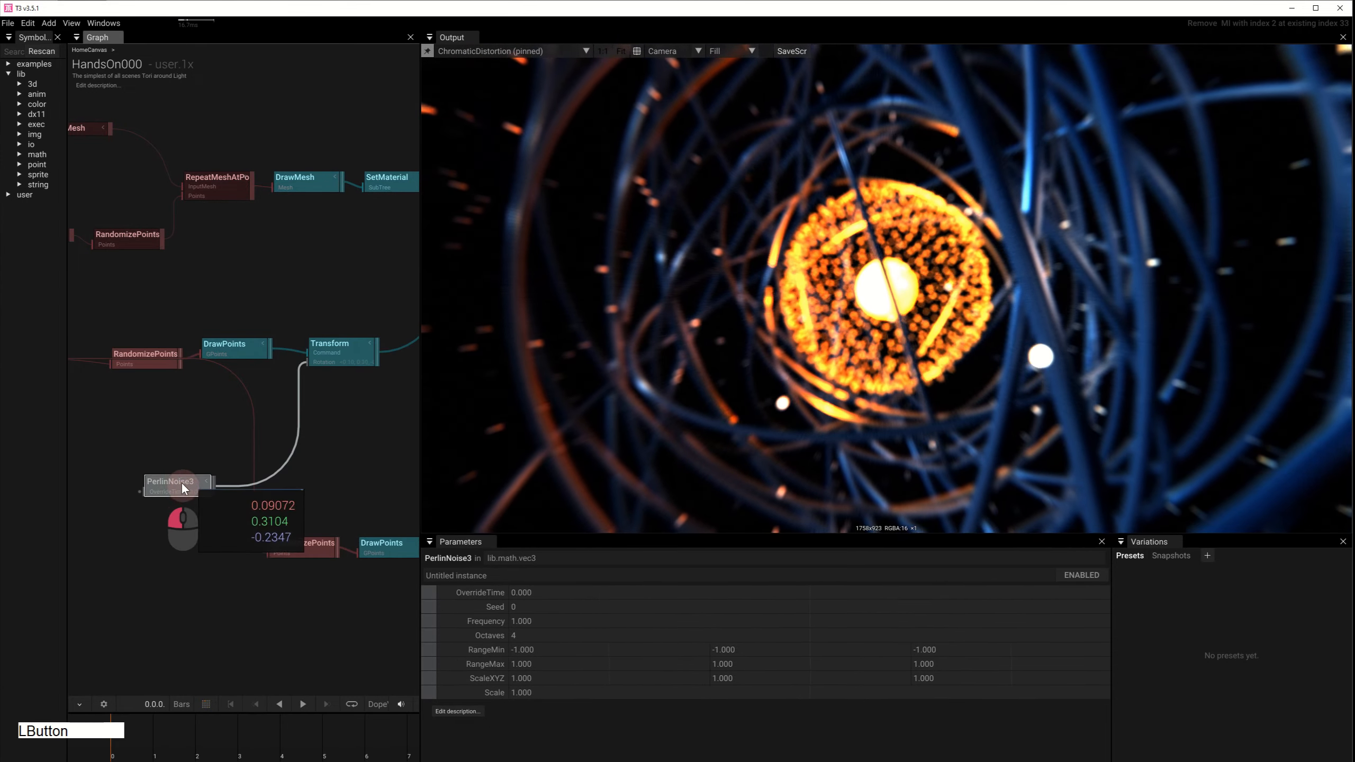
Step: Drive the PerlinNoise3 node's OverrideTime from a new Time node and set the noise Scale to 360
{"action": "left_click_drag", "start_coordinate": [175, 542], "coordinate": [272, 536]}
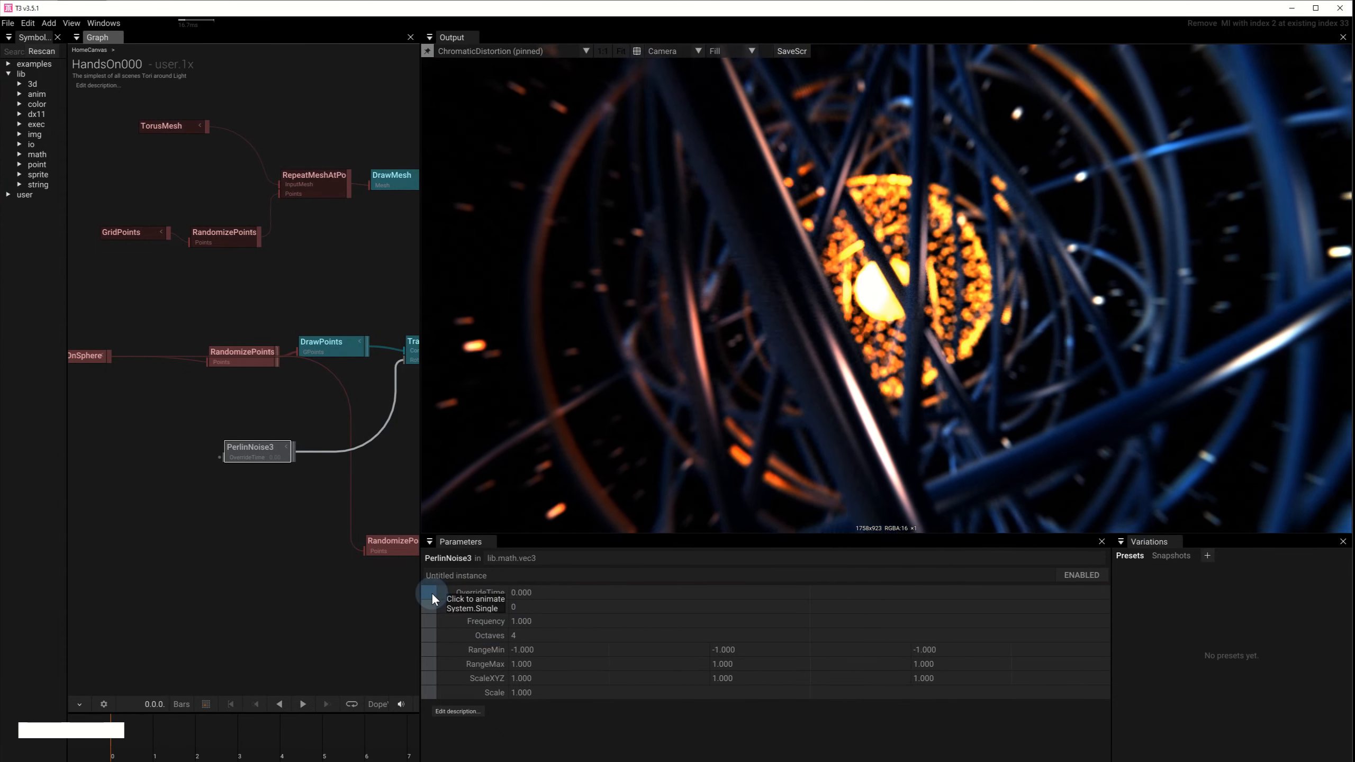
{"action": "left_click_drag", "start_coordinate": [432, 593], "coordinate": [95, 464]}
{"action": "left_click", "coordinate": [184, 500]}
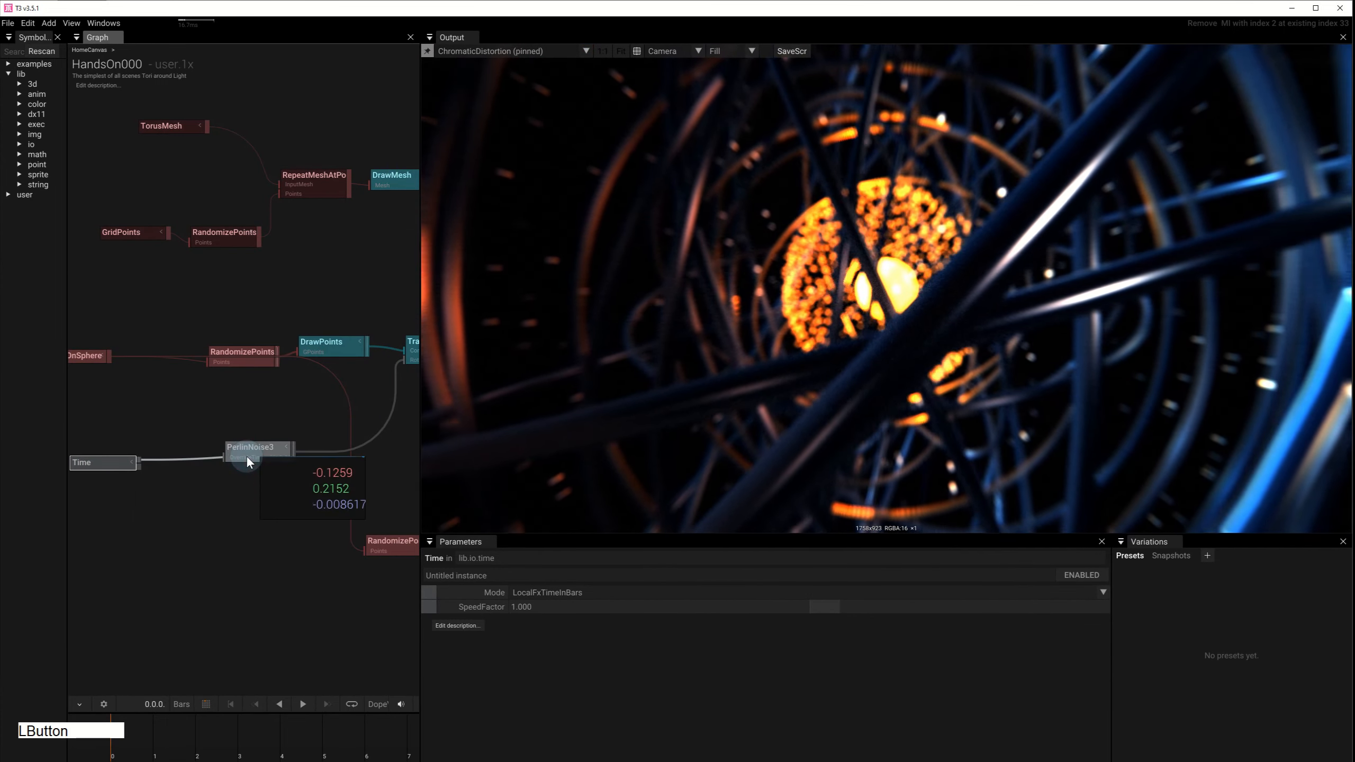
{"action": "left_click", "coordinate": [247, 459]}
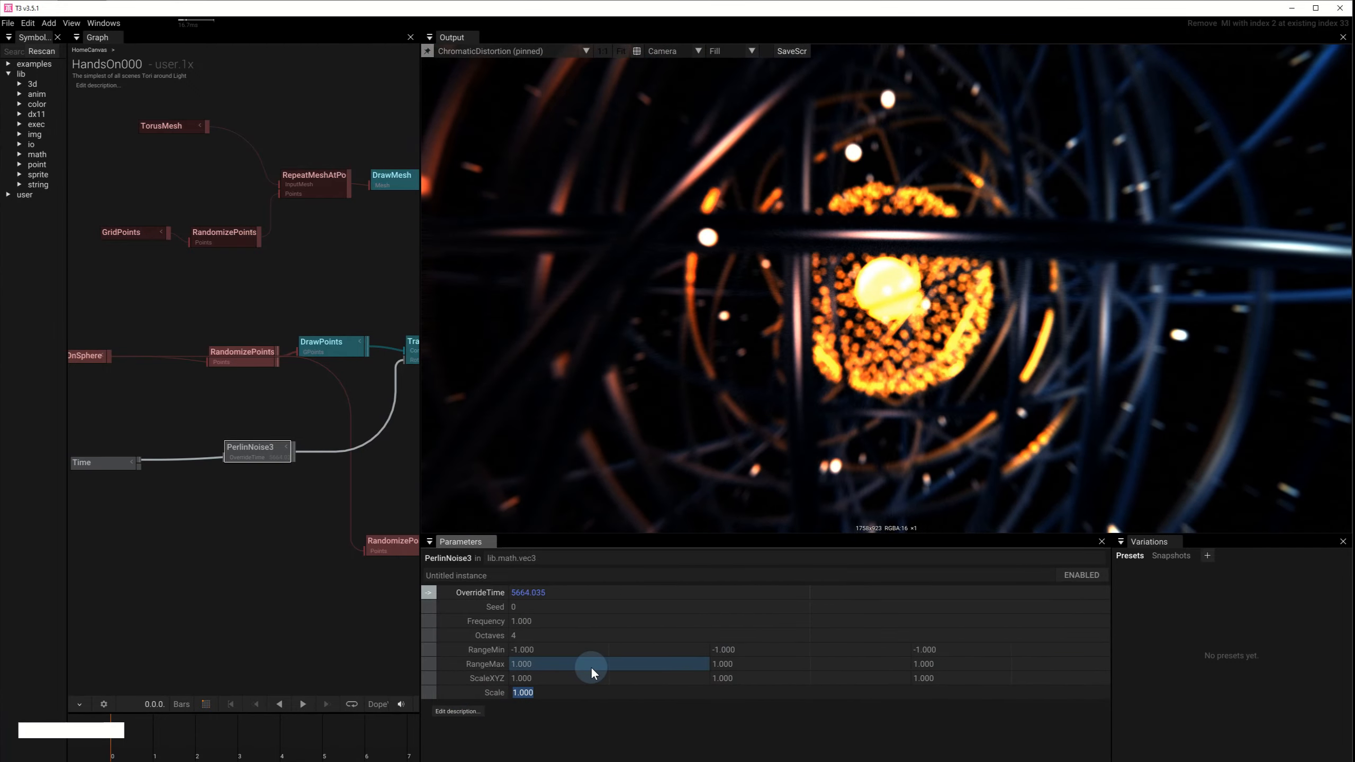
{"action": "type", "text": "360"}
{"action": "key", "text": "Return"}
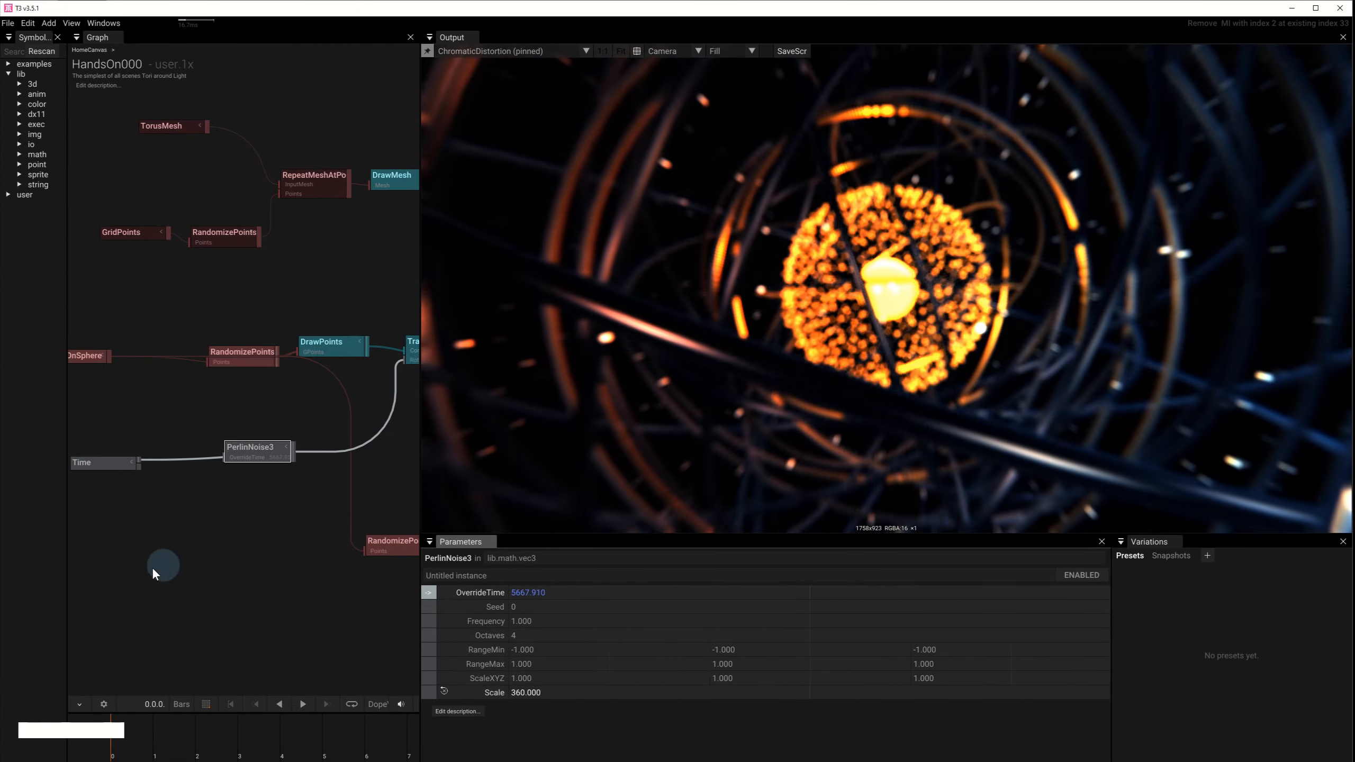
Step: Set the Time node's SpeedFactor to 0.2 and lower the PerlinNoise3 Octaves to 1
{"action": "left_click_drag", "start_coordinate": [153, 568], "coordinate": [135, 391]}
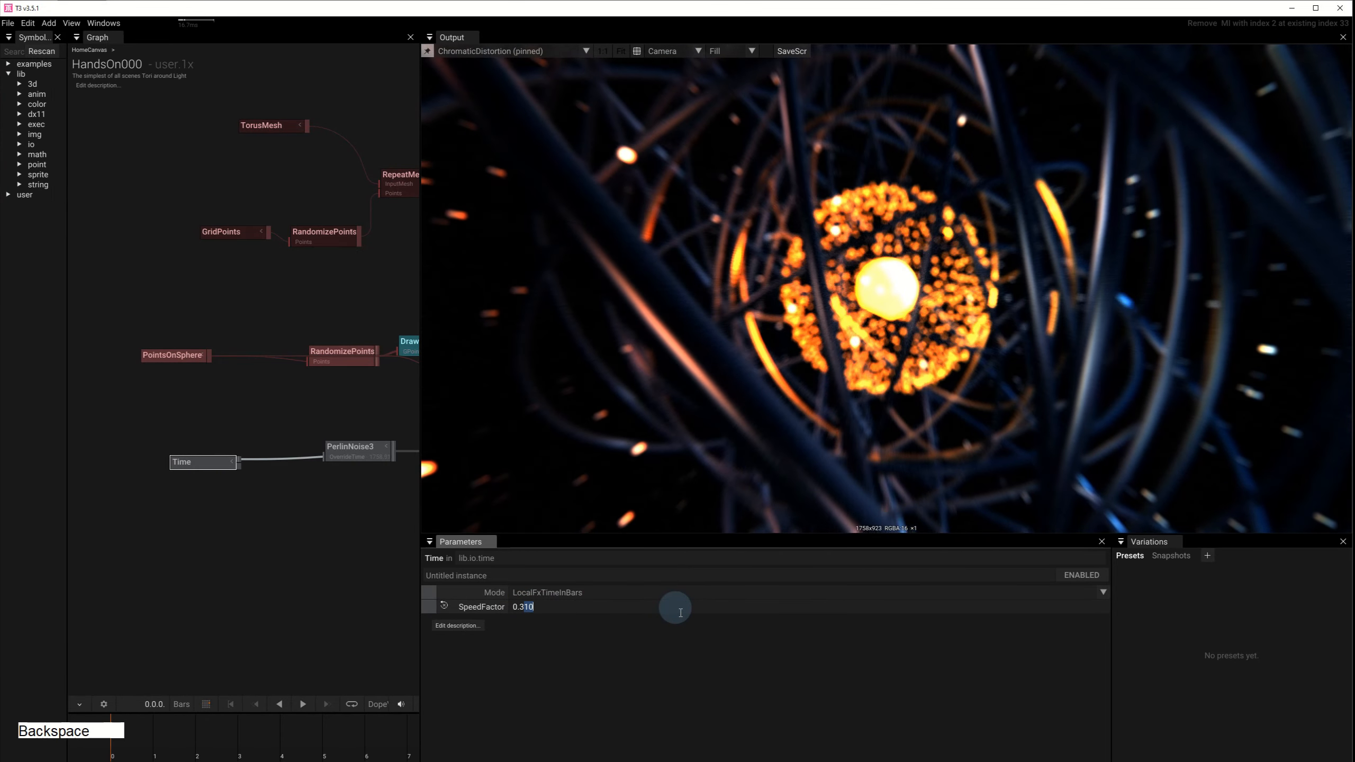
{"action": "key", "text": "Return"}
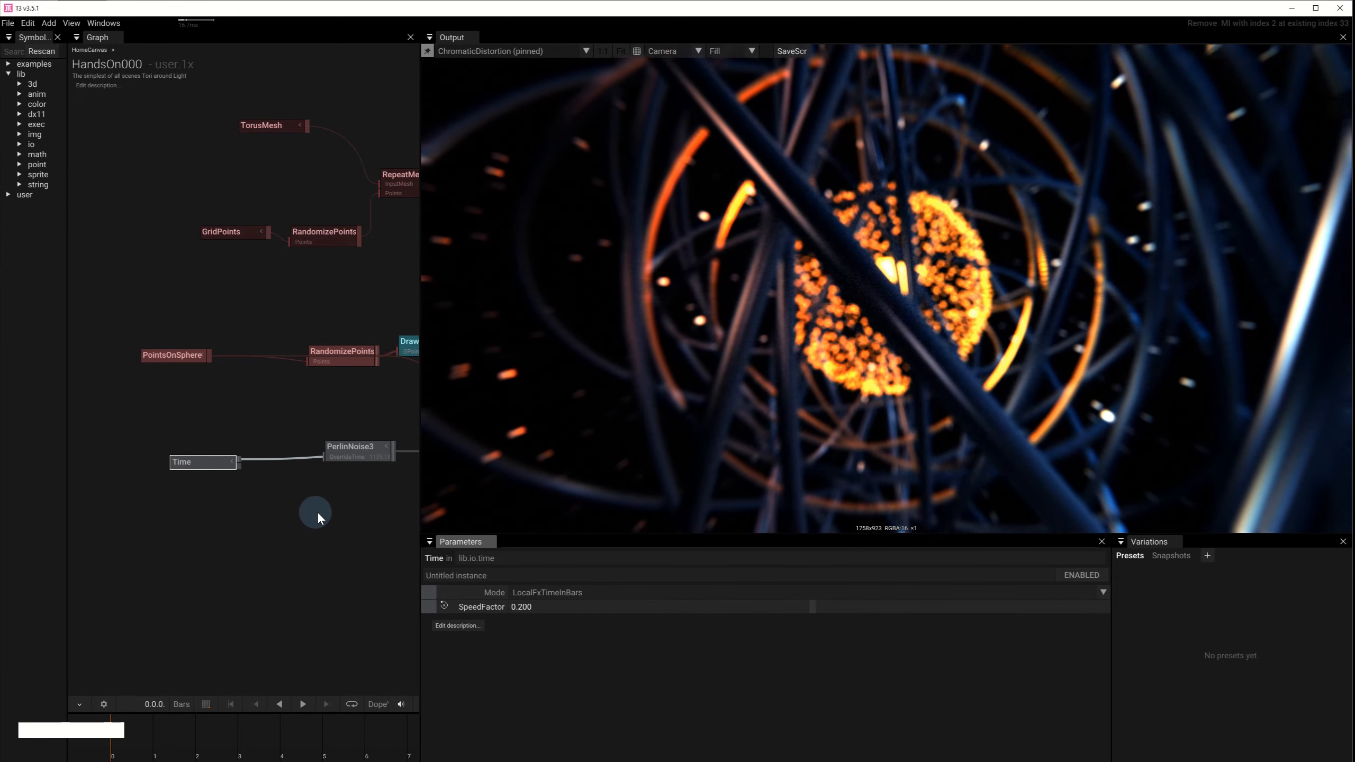
{"action": "left_click", "coordinate": [358, 451]}
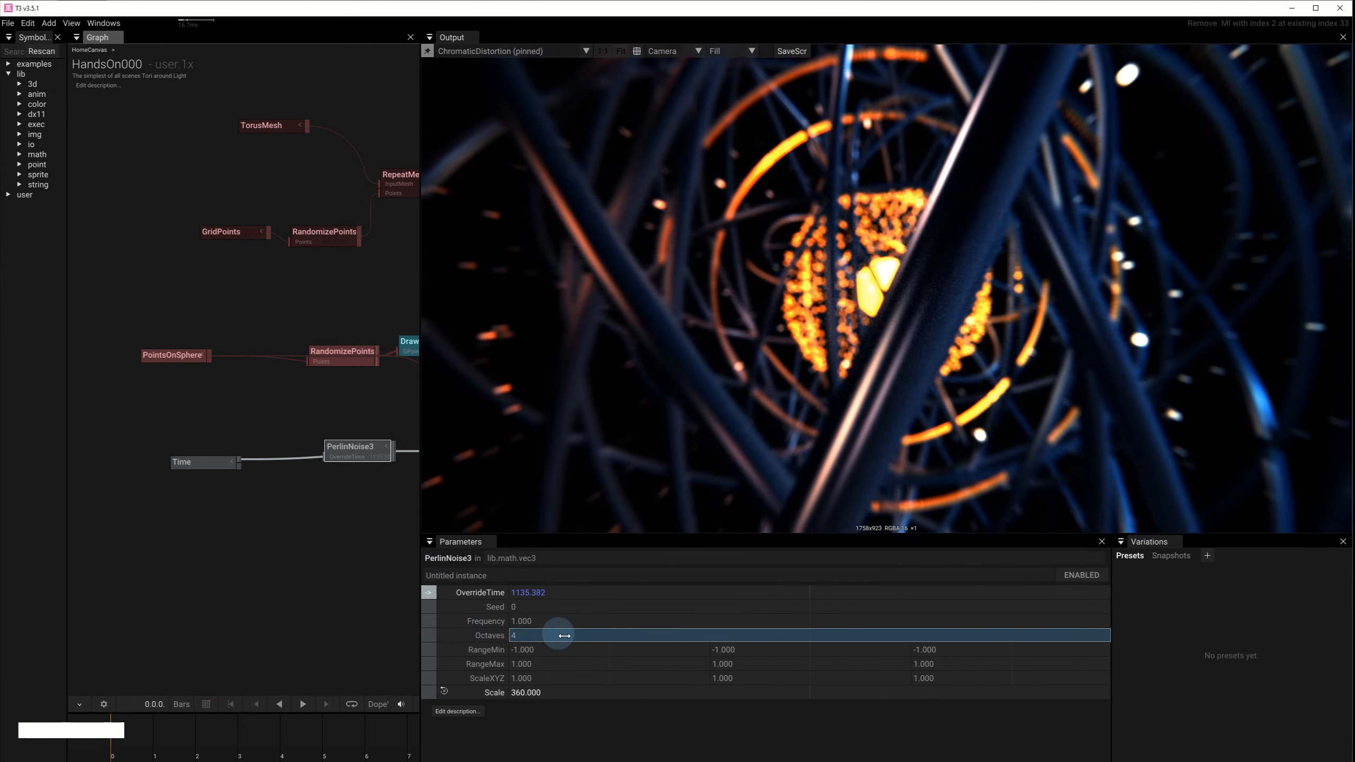
{"action": "scroll", "coordinate": [564, 635], "scroll_direction": "down", "scroll_amount": 3}
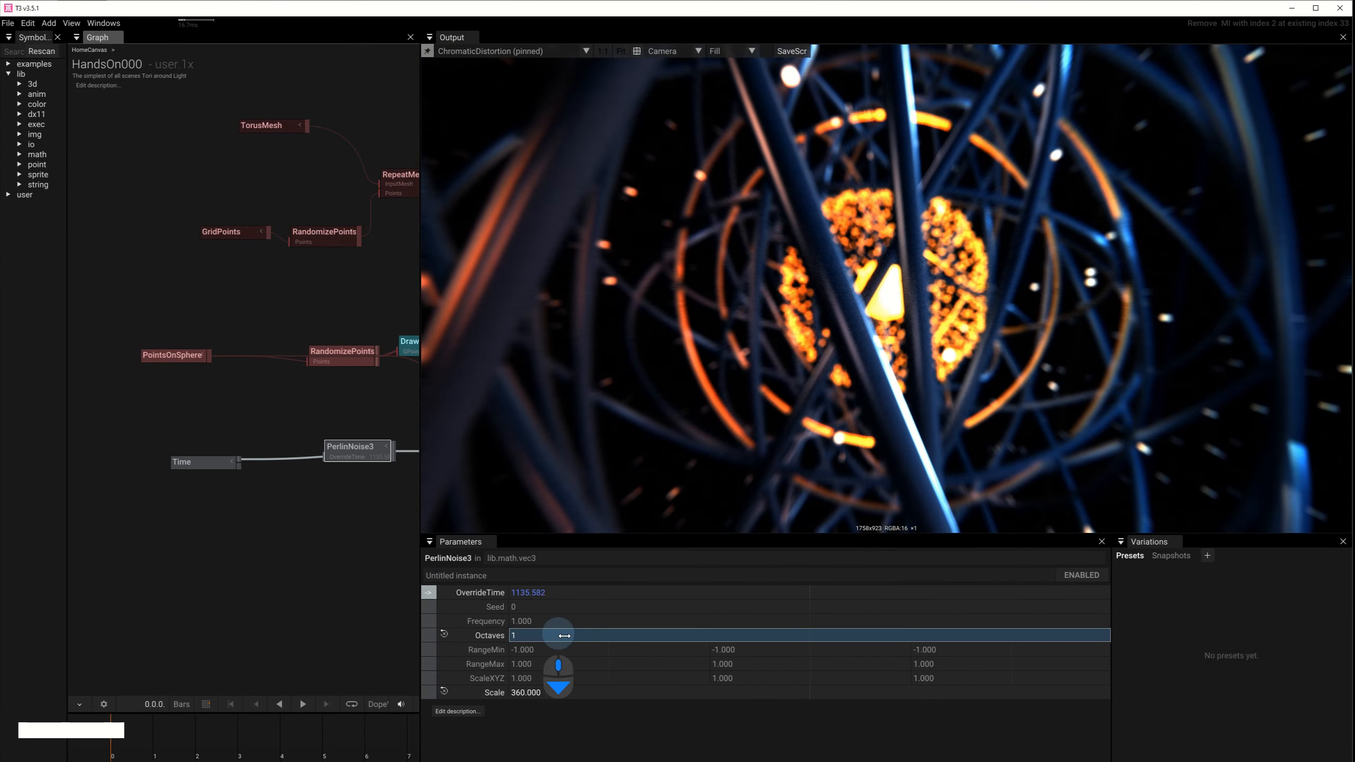
{"action": "scroll", "coordinate": [564, 635], "scroll_direction": "up", "scroll_amount": 2}
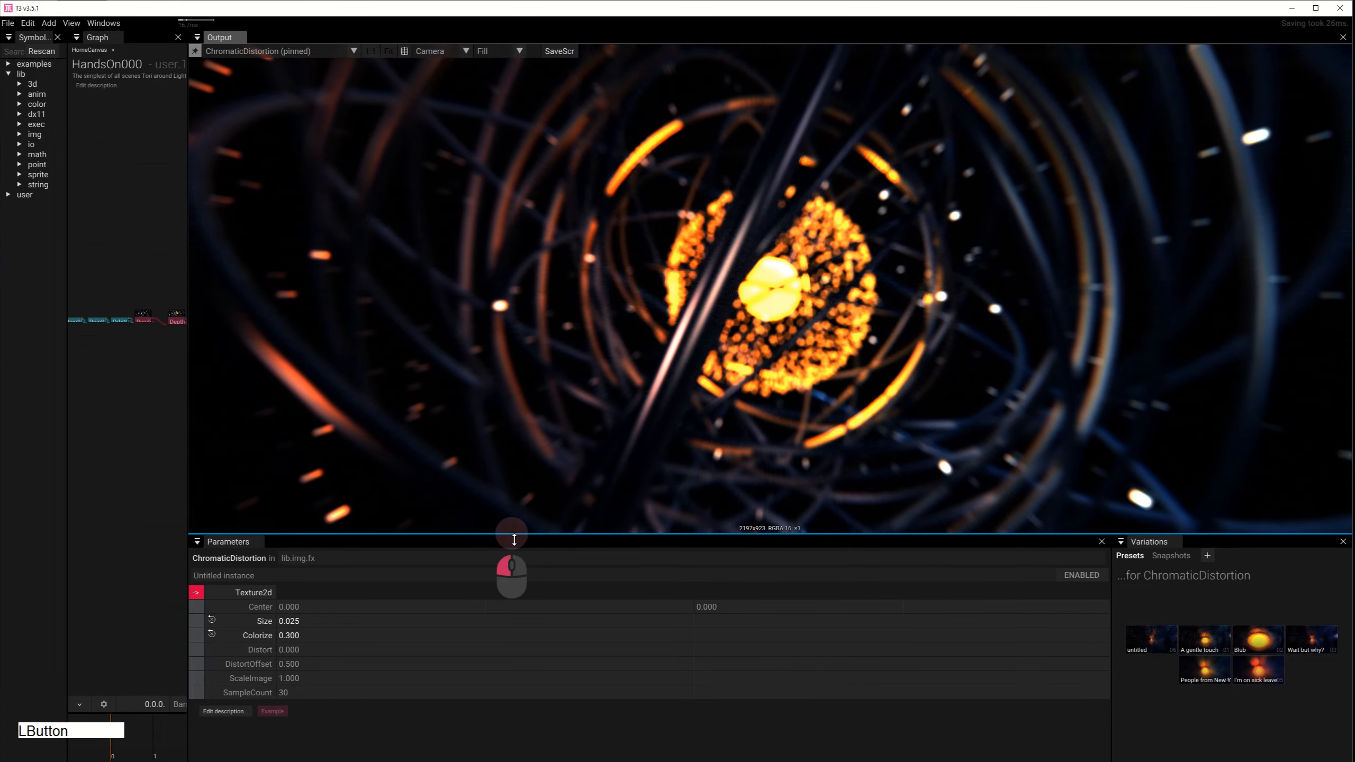
Step: Make the output view taller and the graph area wider, and leave HandsOn000 for the HomeCanvas
{"action": "left_click_drag", "start_coordinate": [509, 534], "coordinate": [526, 701]}
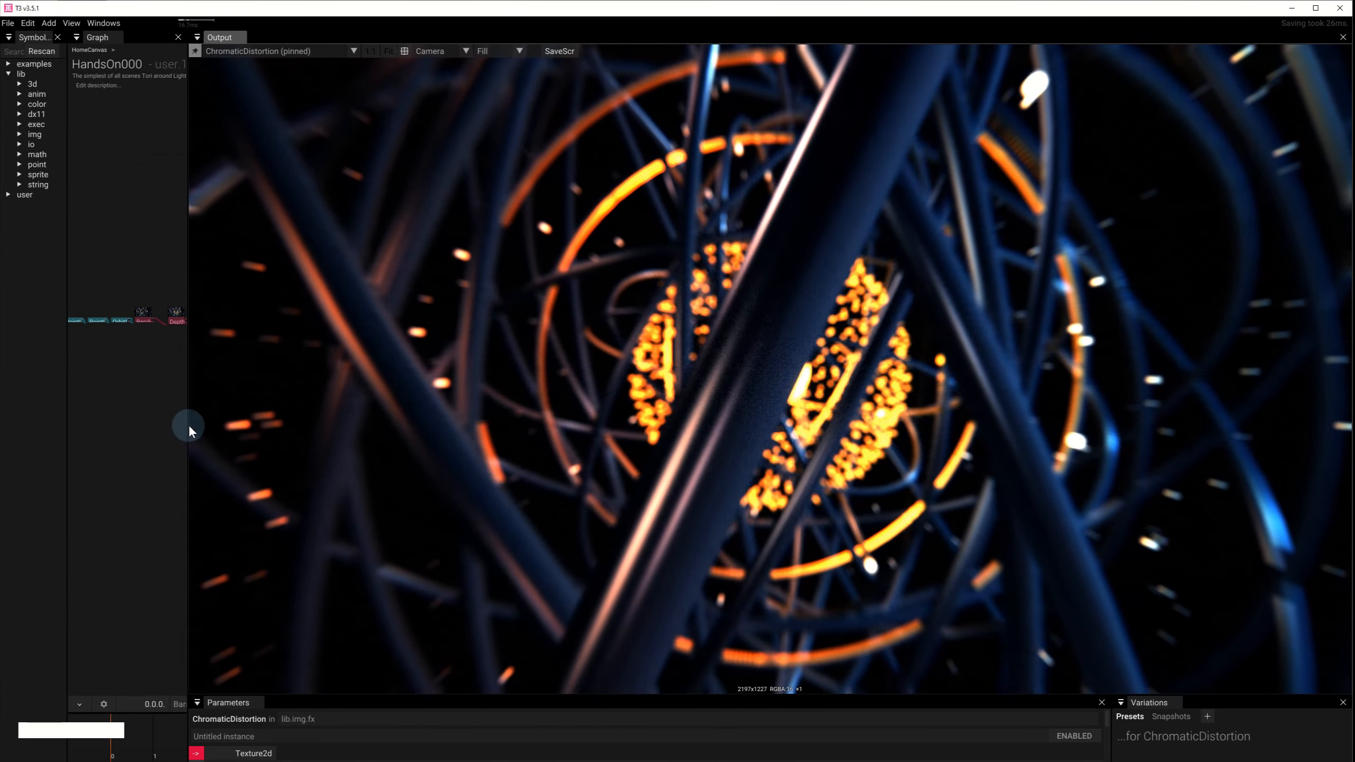
{"action": "left_click_drag", "start_coordinate": [189, 425], "coordinate": [451, 427]}
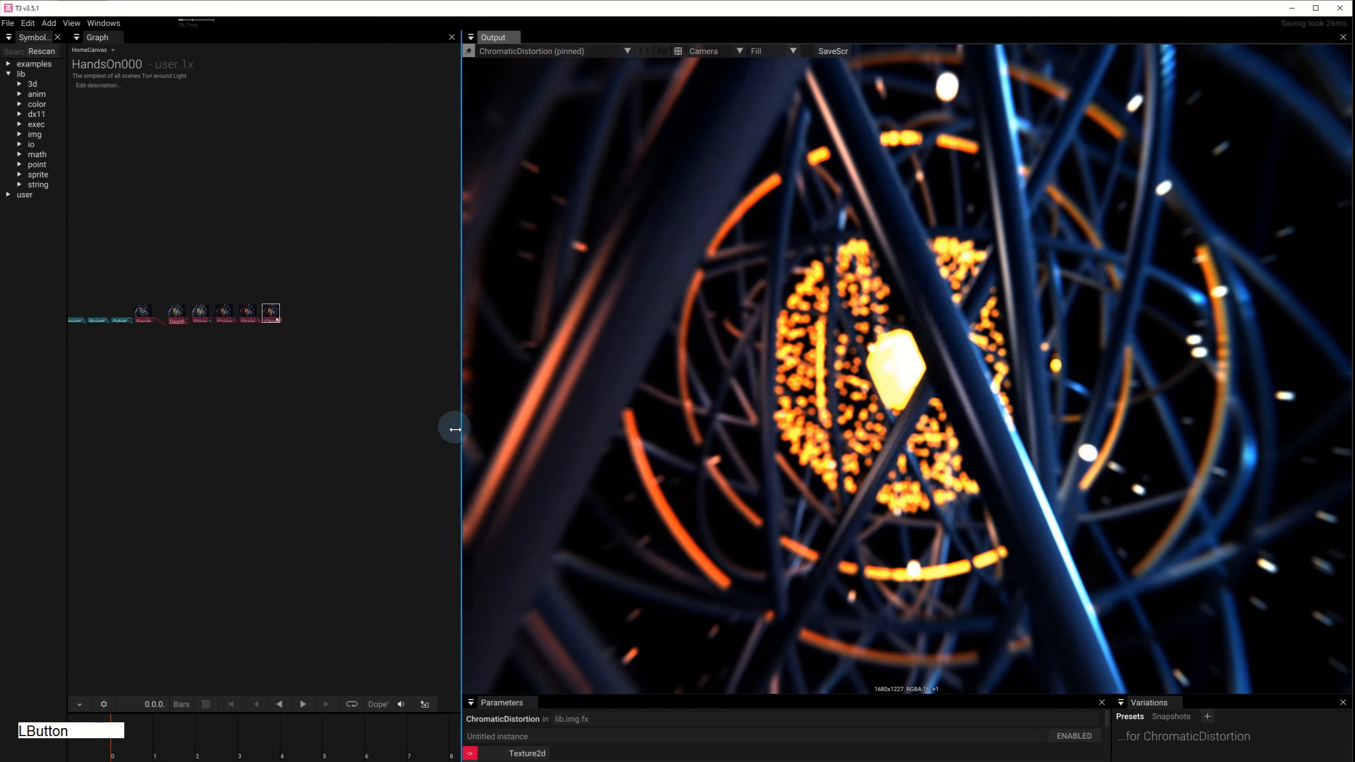
{"action": "left_click", "coordinate": [254, 431]}
{"action": "double_click", "coordinate": [254, 430]}
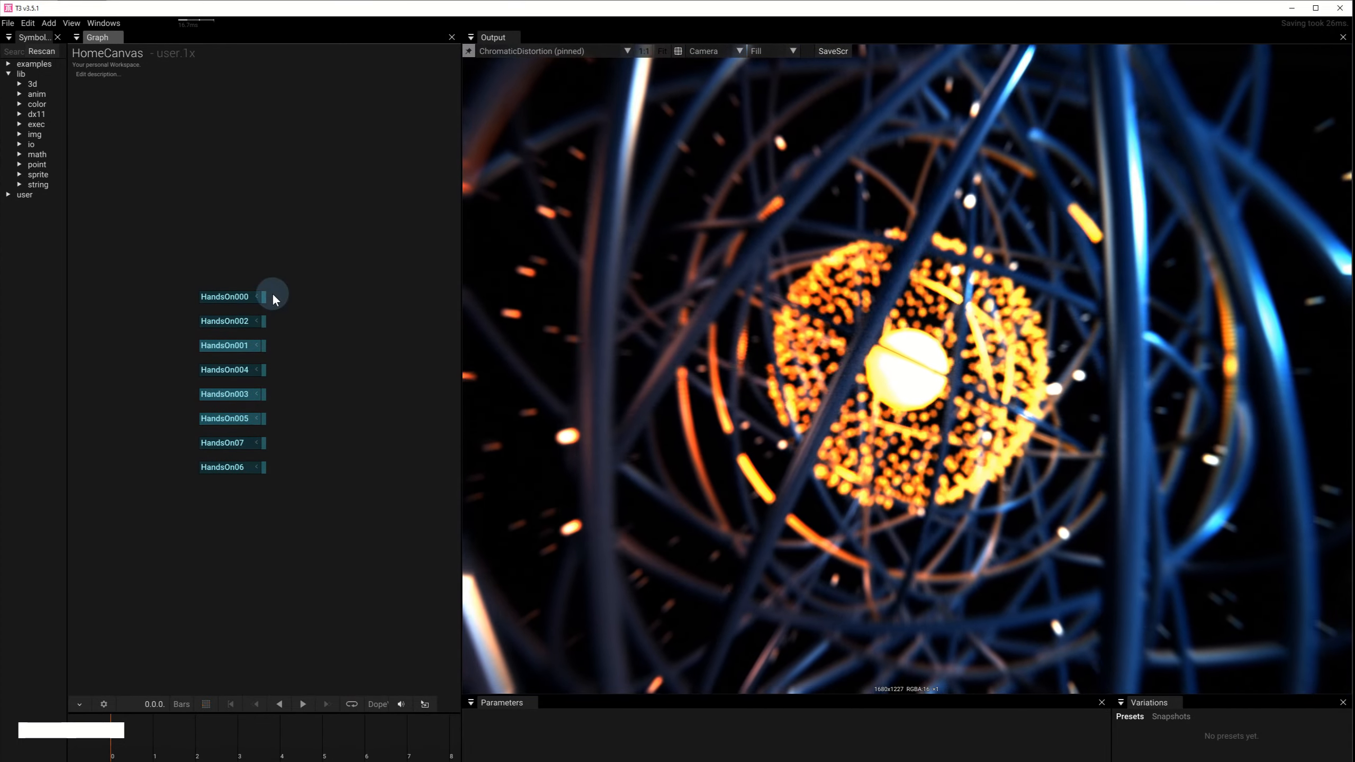
Step: Unpin the output and preview the other HandsOn scenes on the HomeCanvas in turn, from HandsOn002 down to HandsOn06
{"action": "left_click", "coordinate": [242, 297]}
{"action": "left_click", "coordinate": [227, 321]}
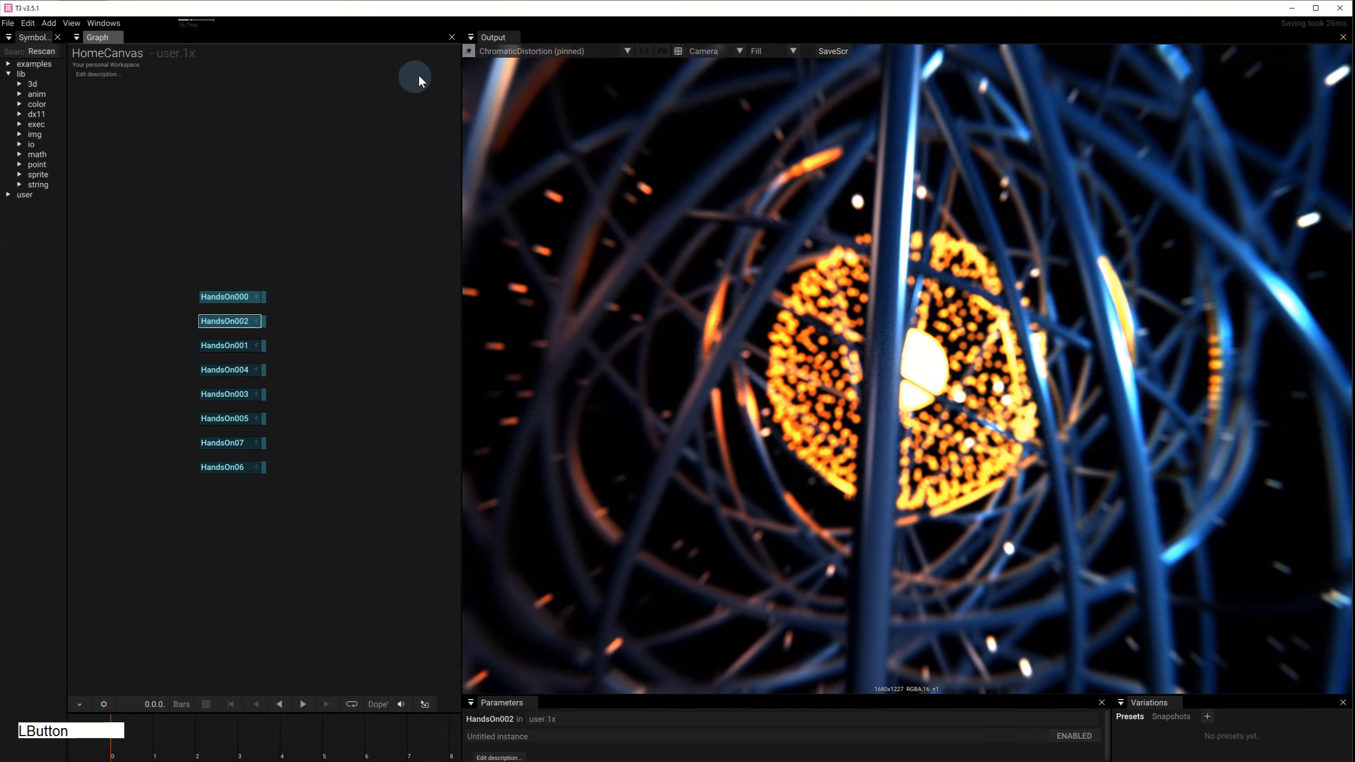
{"action": "left_click", "coordinate": [468, 52]}
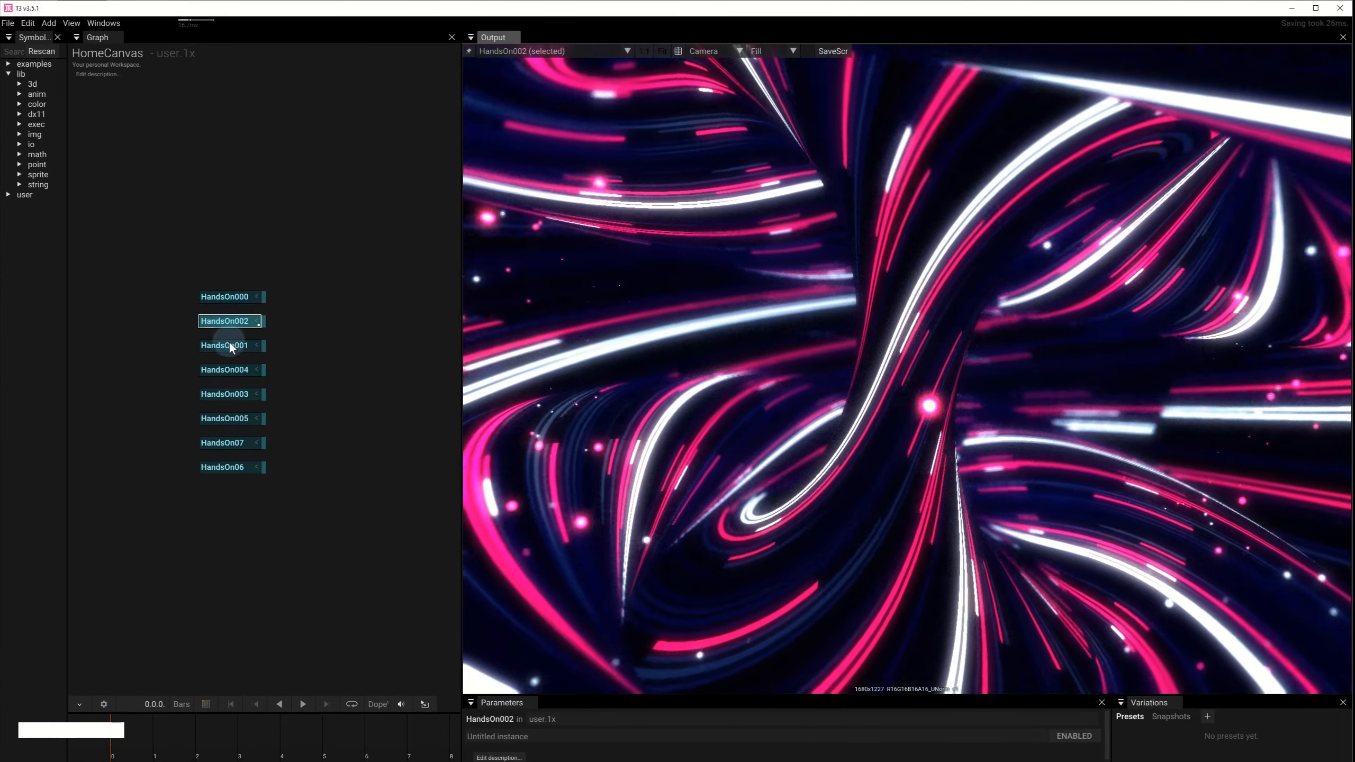
{"action": "left_click", "coordinate": [229, 345]}
{"action": "left_click", "coordinate": [232, 370]}
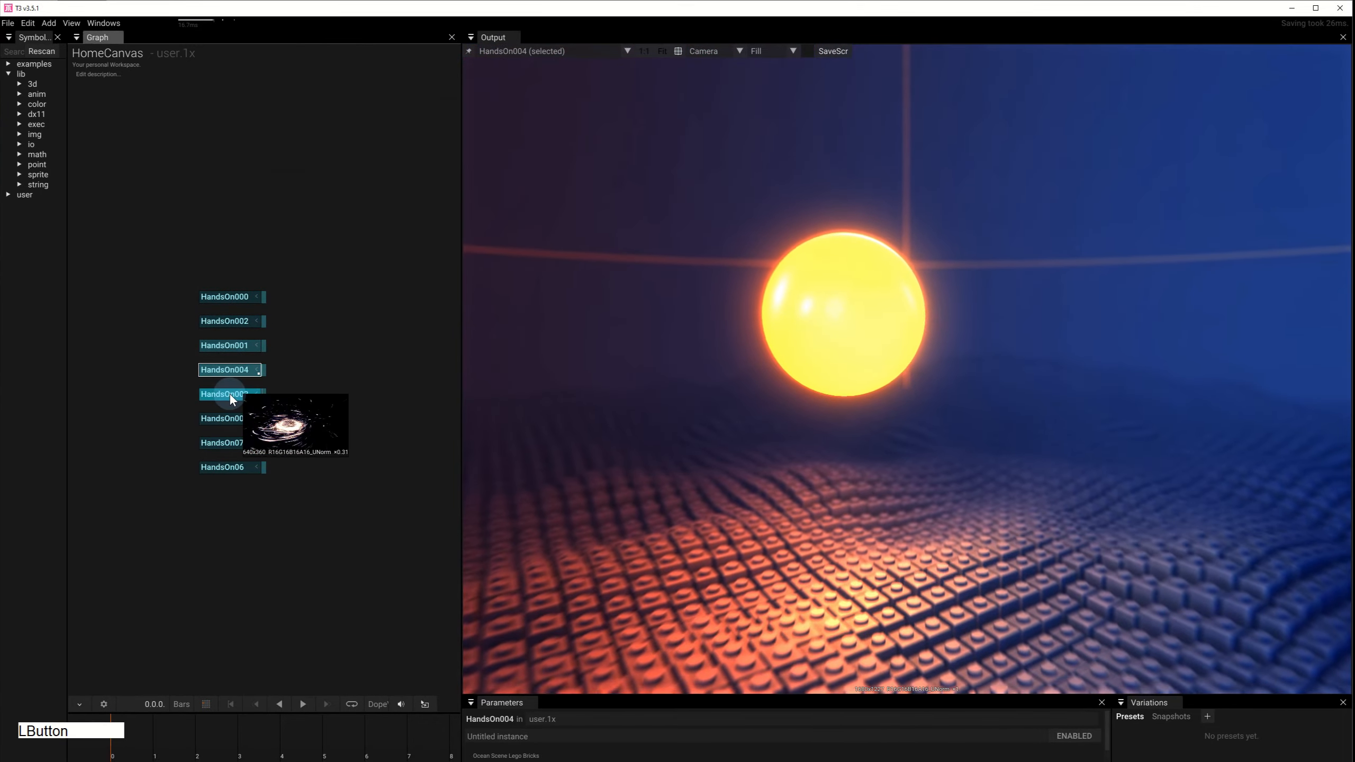
{"action": "left_click", "coordinate": [231, 395]}
{"action": "left_click", "coordinate": [231, 420]}
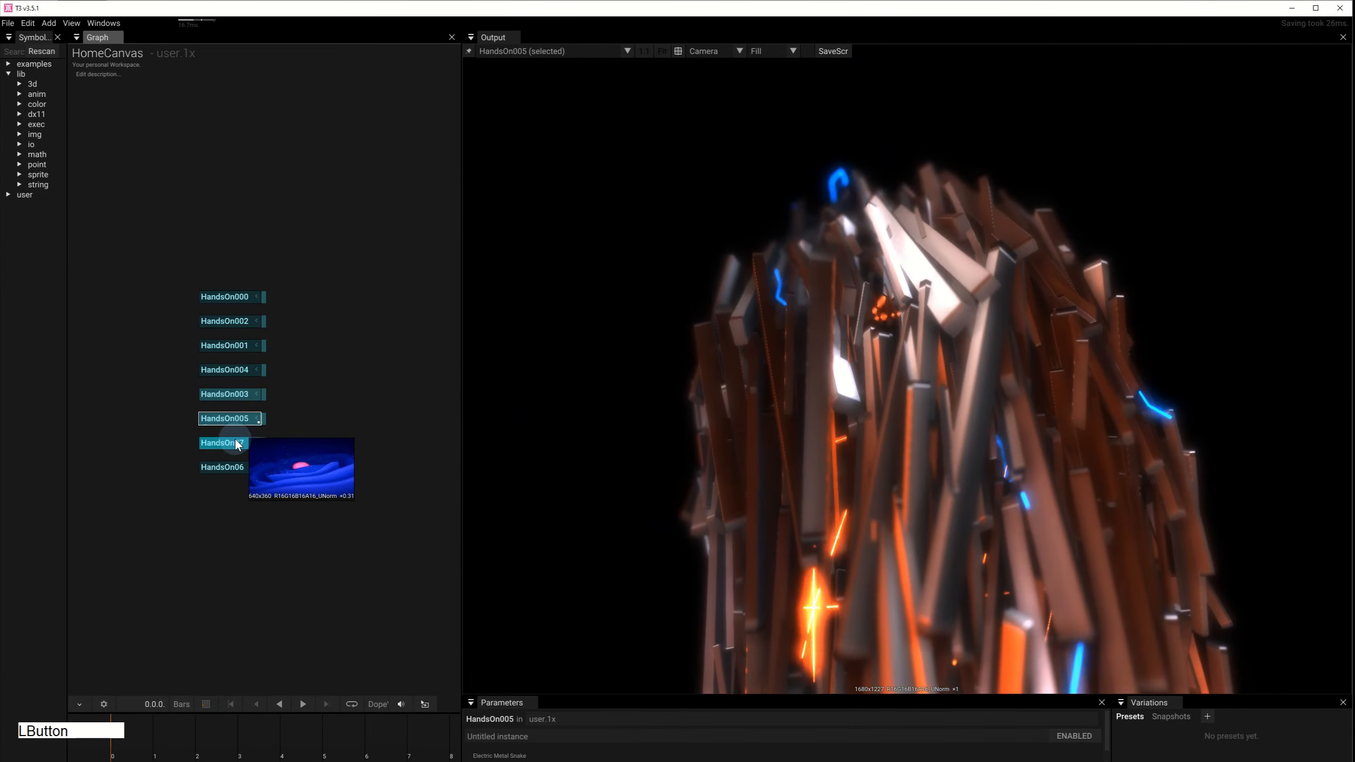
{"action": "left_click", "coordinate": [237, 444]}
{"action": "left_click", "coordinate": [241, 475]}
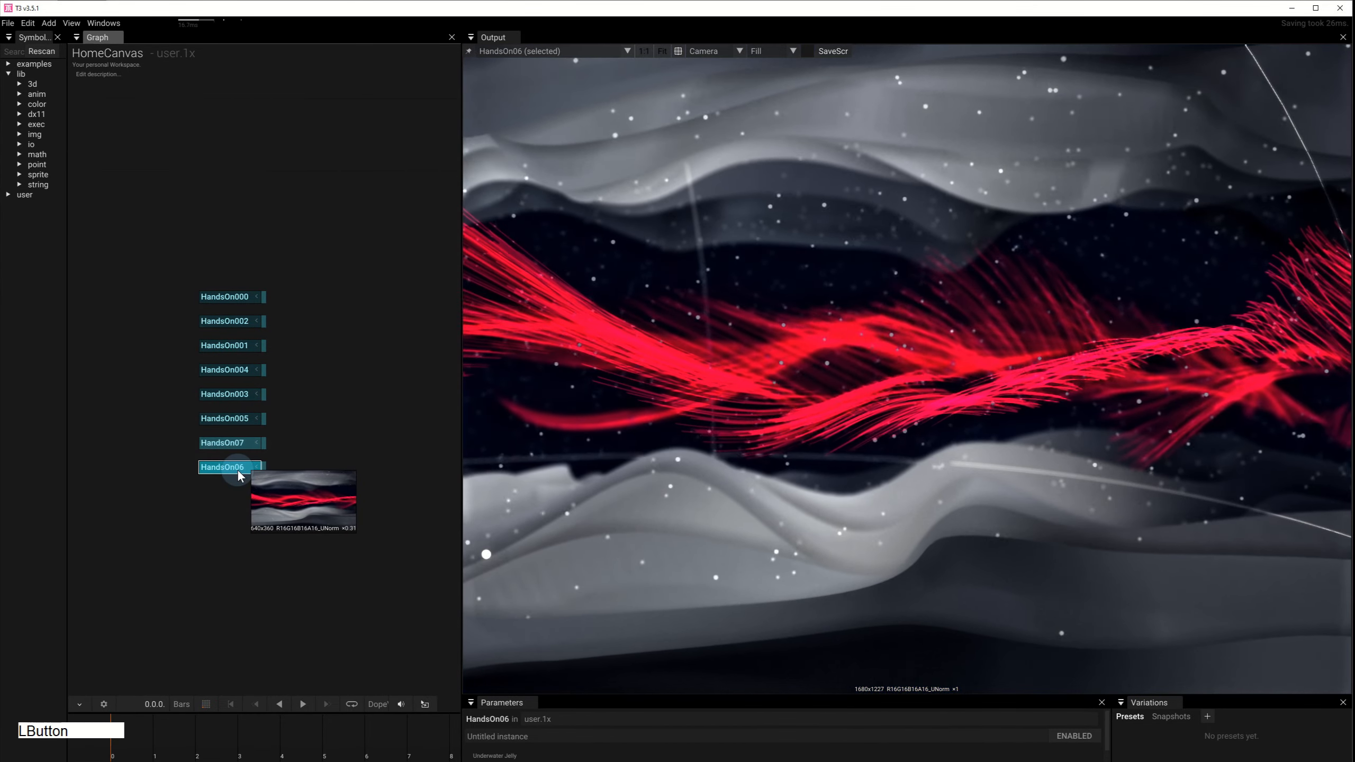